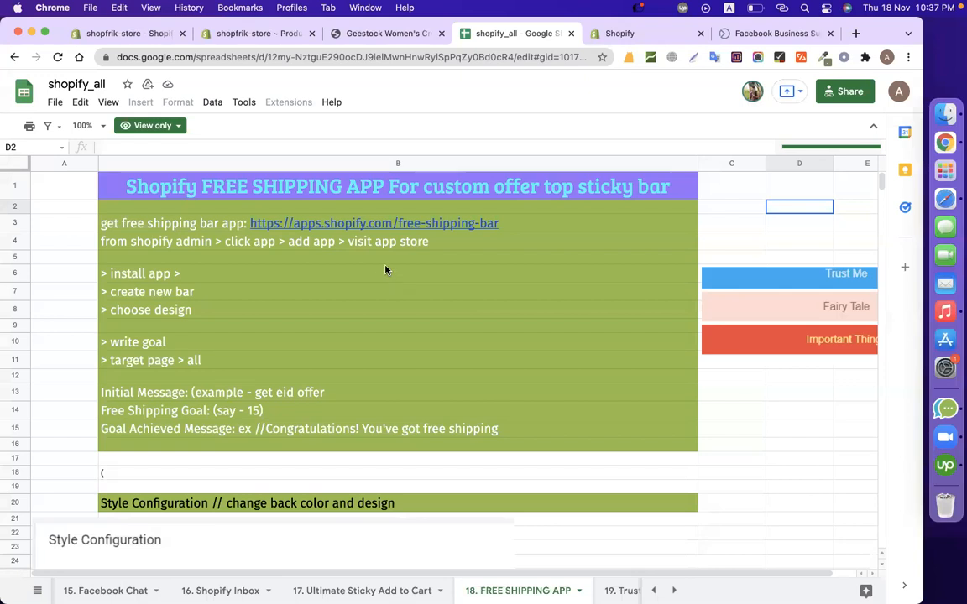
Follow the free shipping bar app link in the notes sheet and install Free Shipping Bar on the shopfrik-store.
{"action": "left_click", "coordinate": [361, 223]}
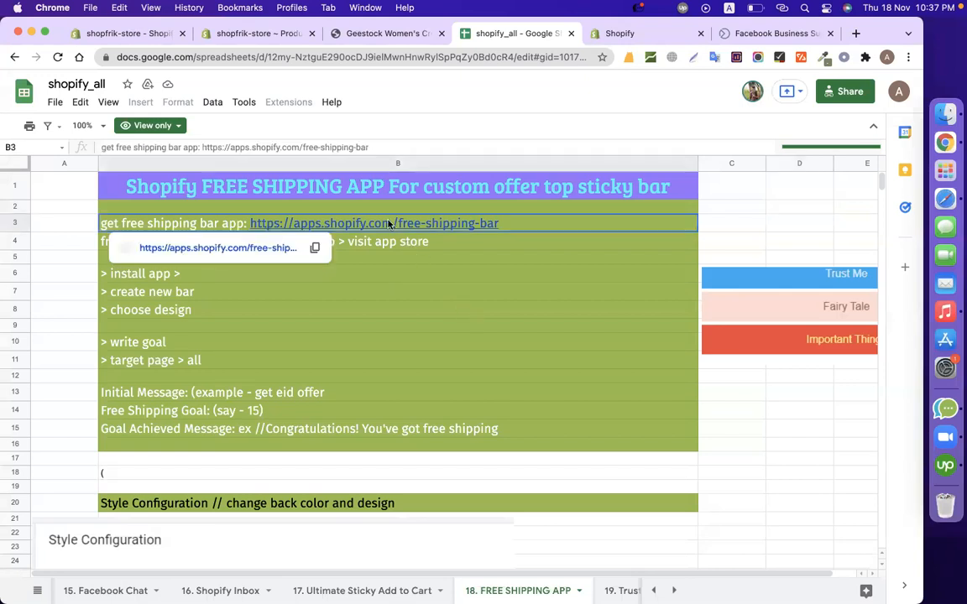
{"action": "left_click", "coordinate": [254, 254]}
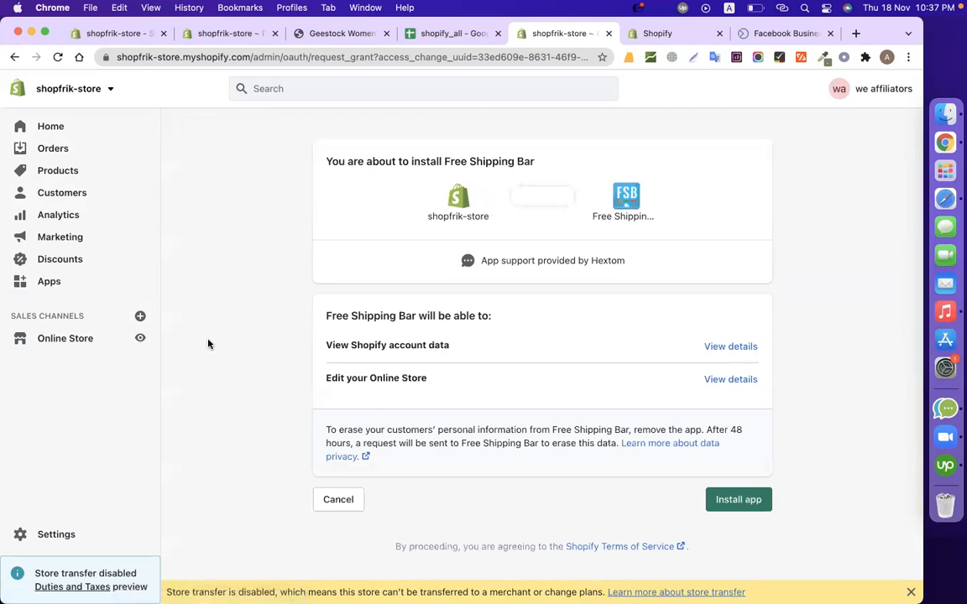
{"action": "left_click", "coordinate": [735, 507]}
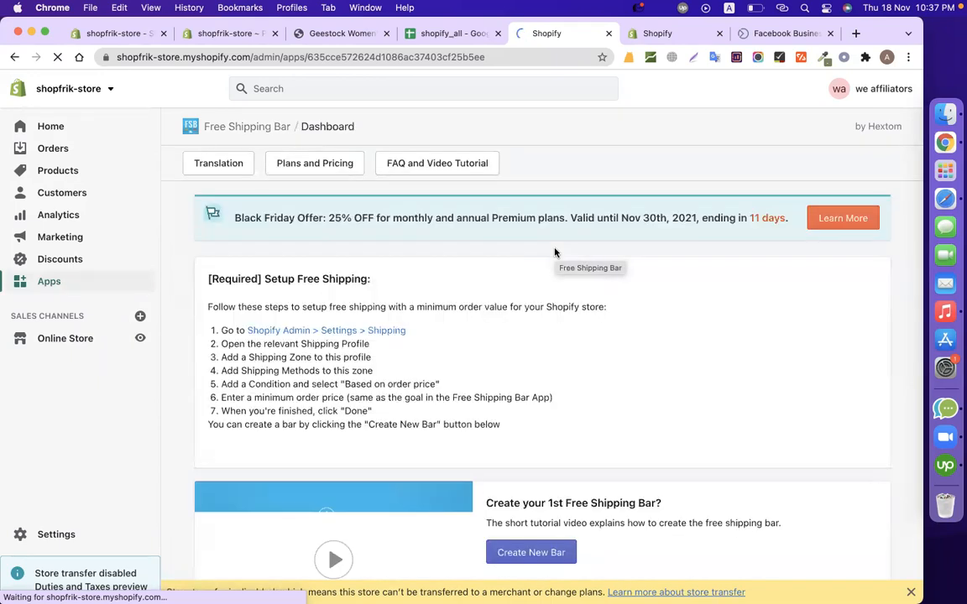
Create a new free shipping bar and apply the basic Trust Me template to it.
{"action": "scroll", "coordinate": [554, 252], "scroll_direction": "down", "scroll_amount": 4}
{"action": "scroll", "coordinate": [554, 252], "scroll_direction": "up", "scroll_amount": 2}
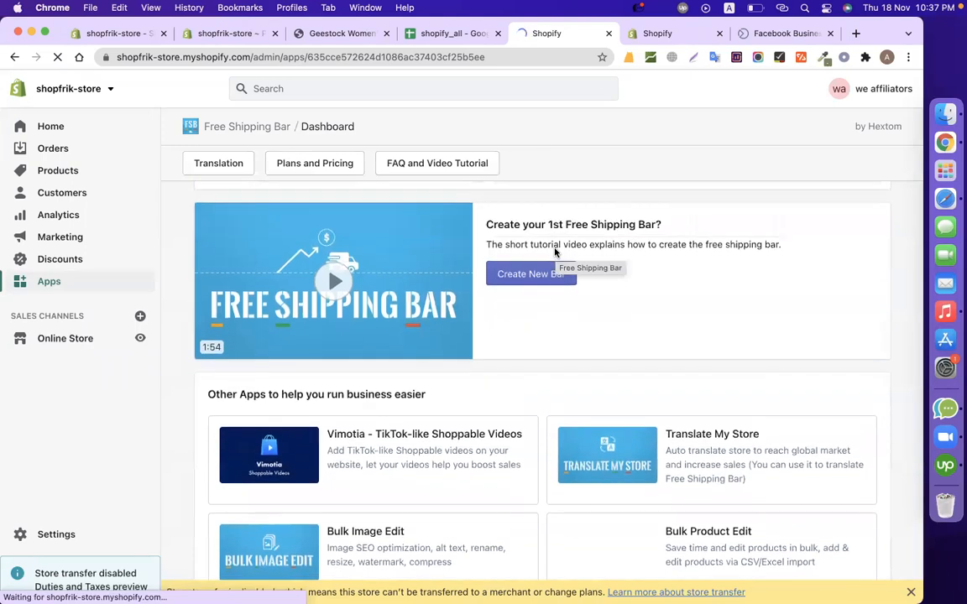
{"action": "left_click", "coordinate": [511, 315]}
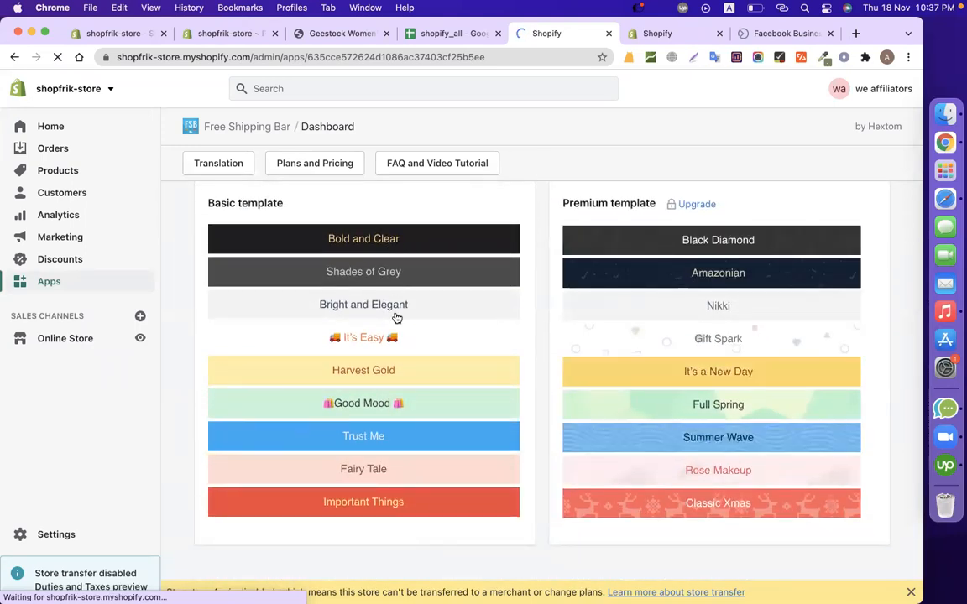
{"action": "double_click", "coordinate": [595, 202]}
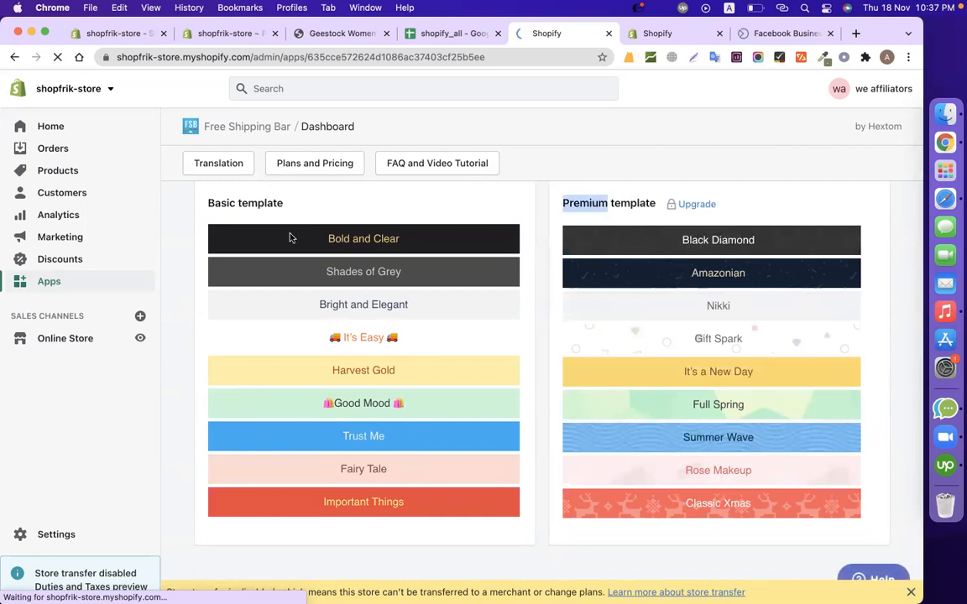
{"action": "scroll", "coordinate": [432, 445], "scroll_direction": "down", "scroll_amount": 2}
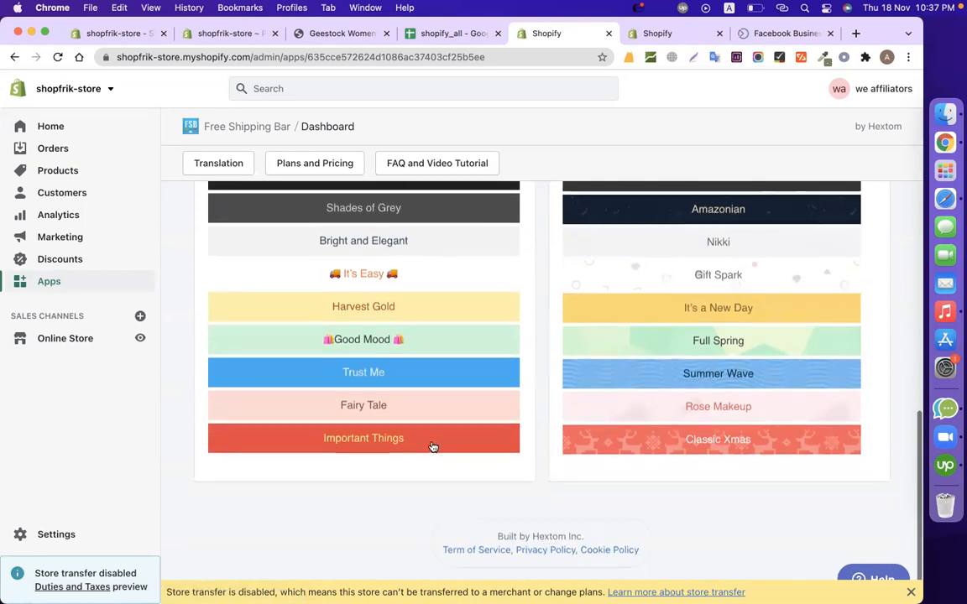
{"action": "left_click", "coordinate": [405, 375]}
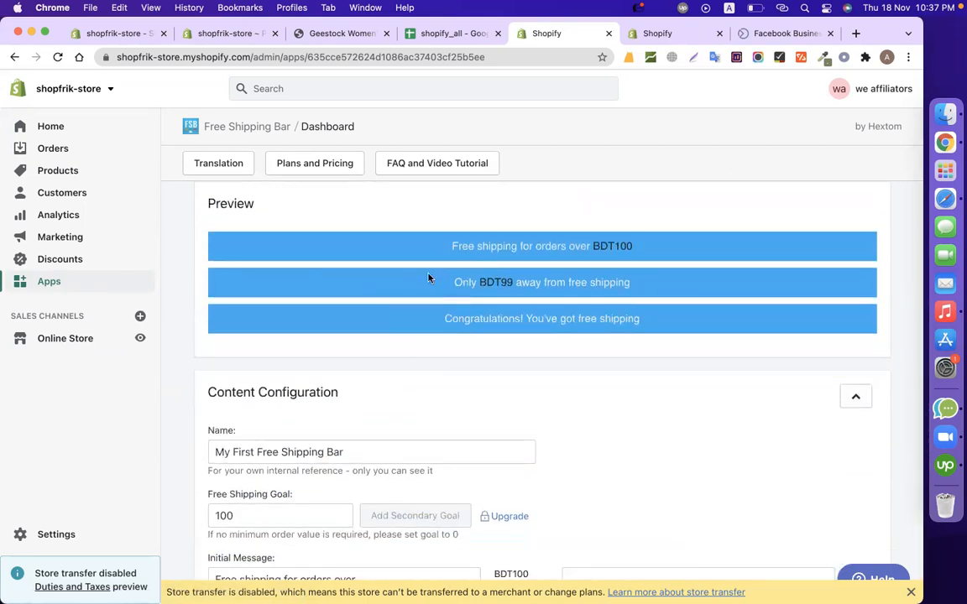
Set the bar's free shipping goal to 1000.
{"action": "left_click_drag", "start_coordinate": [452, 246], "coordinate": [653, 248]}
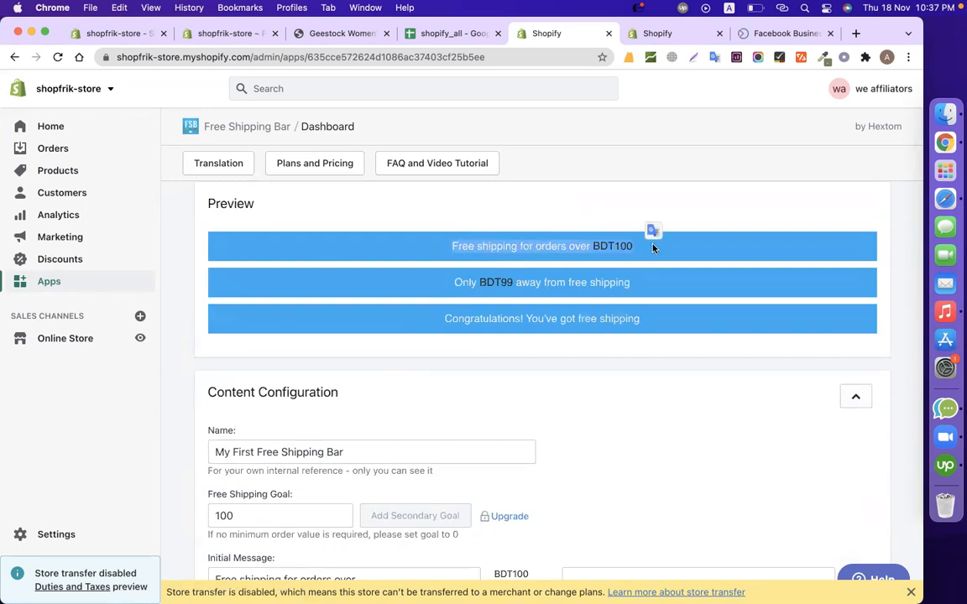
{"action": "left_click", "coordinate": [551, 208]}
{"action": "scroll", "coordinate": [517, 376], "scroll_direction": "down", "scroll_amount": 1}
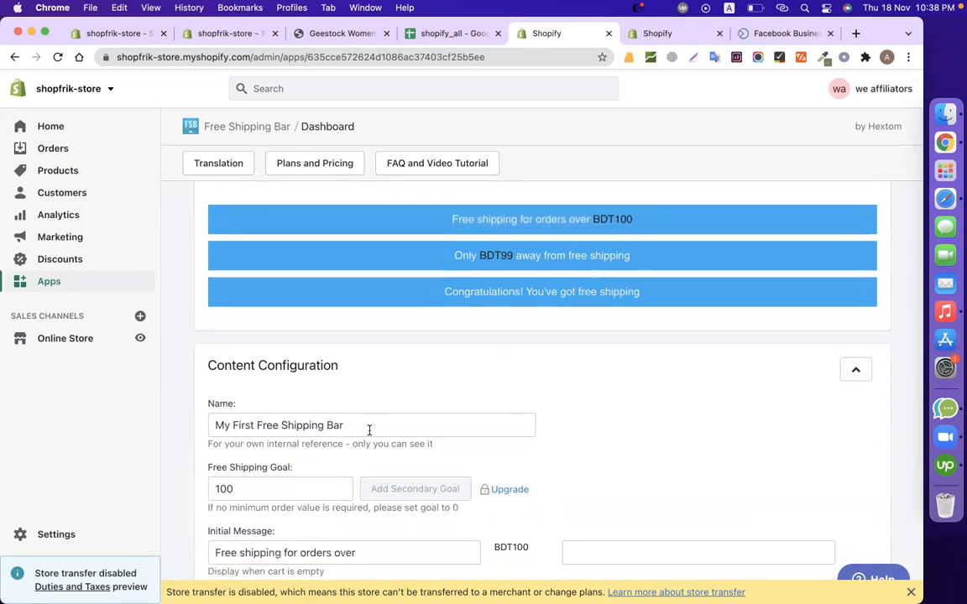
{"action": "double_click", "coordinate": [625, 220]}
{"action": "left_click", "coordinate": [252, 488]}
{"action": "double_click", "coordinate": [252, 489]}
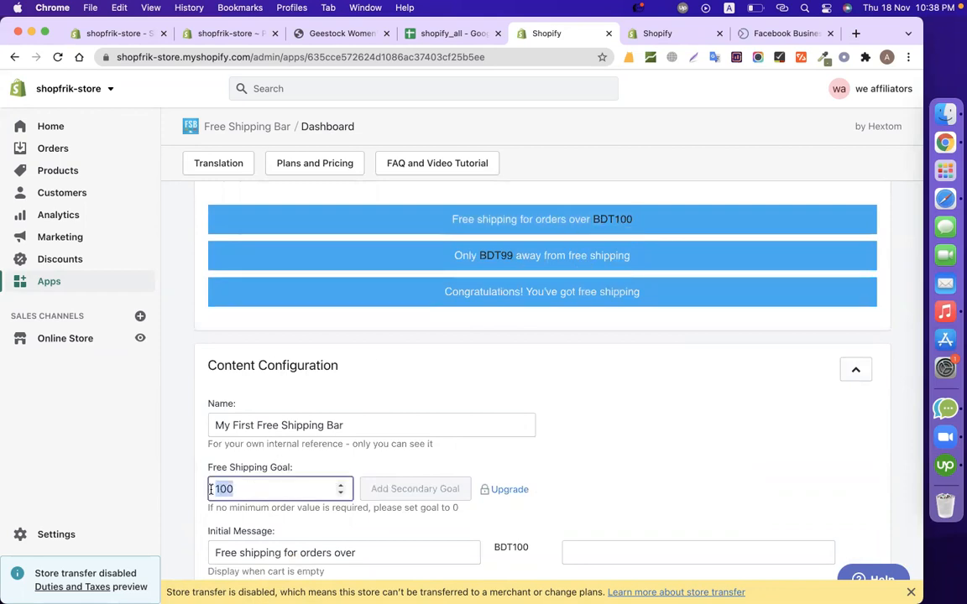
{"action": "left_click", "coordinate": [248, 488]}
{"action": "double_click", "coordinate": [630, 221]}
{"action": "left_click", "coordinate": [295, 489]}
{"action": "type", "text": "0"}
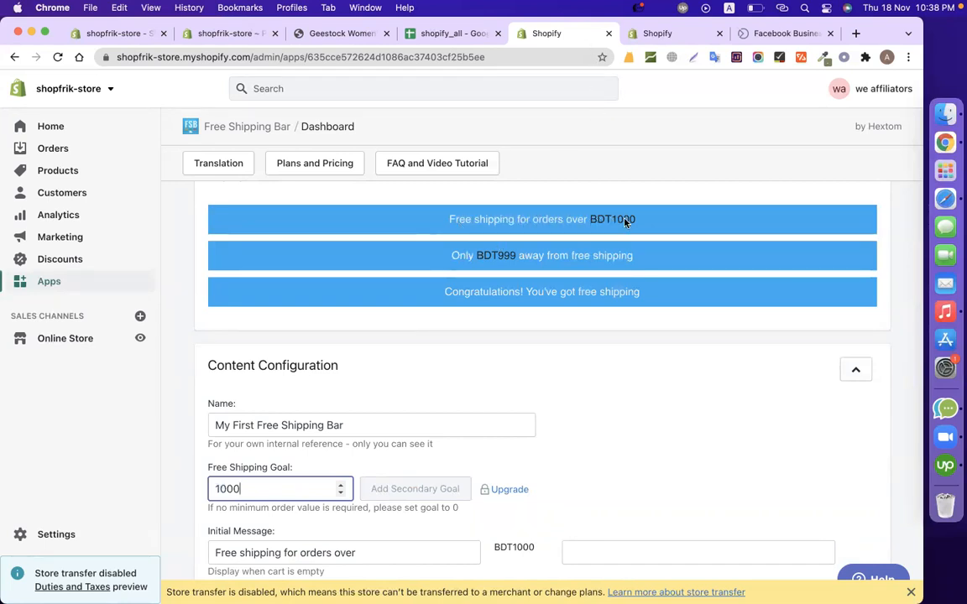
{"action": "left_click", "coordinate": [636, 383]}
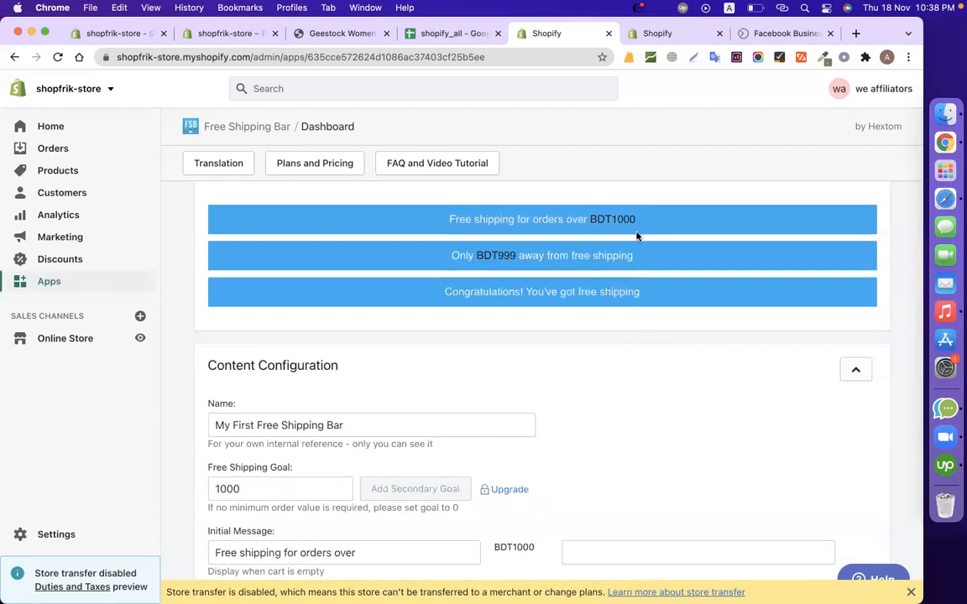
Review the previewed initial, progress and goal-achieved messages together with their content settings.
{"action": "scroll", "coordinate": [621, 347], "scroll_direction": "down", "scroll_amount": 2}
{"action": "scroll", "coordinate": [621, 348], "scroll_direction": "up", "scroll_amount": 2}
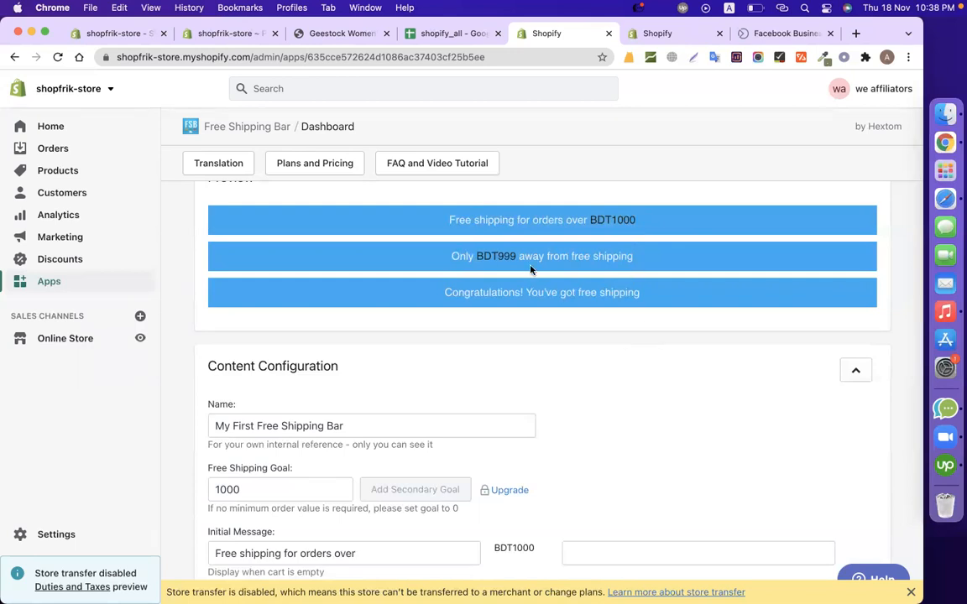
{"action": "left_click_drag", "start_coordinate": [451, 256], "coordinate": [656, 268]}
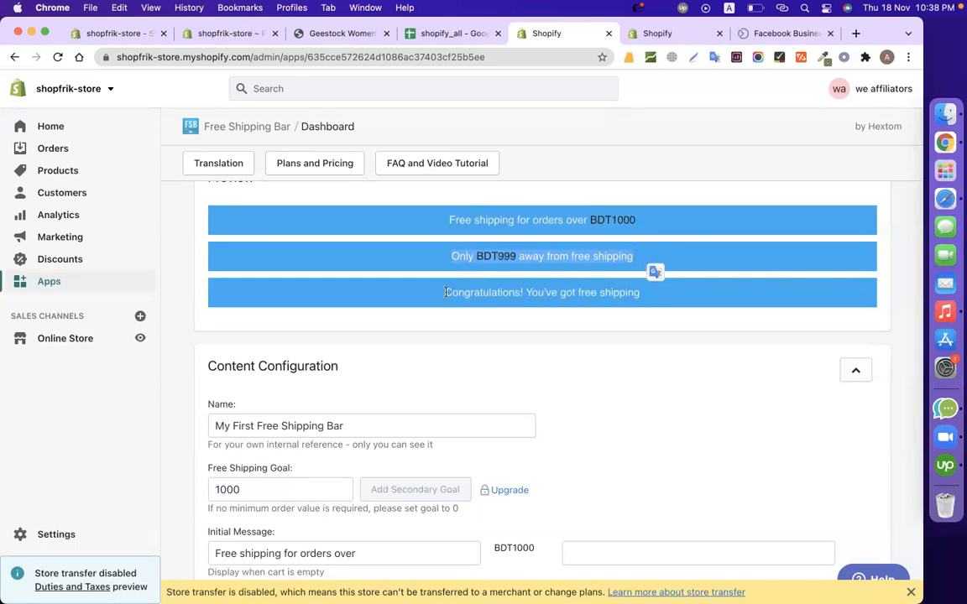
{"action": "left_click_drag", "start_coordinate": [445, 292], "coordinate": [647, 294]}
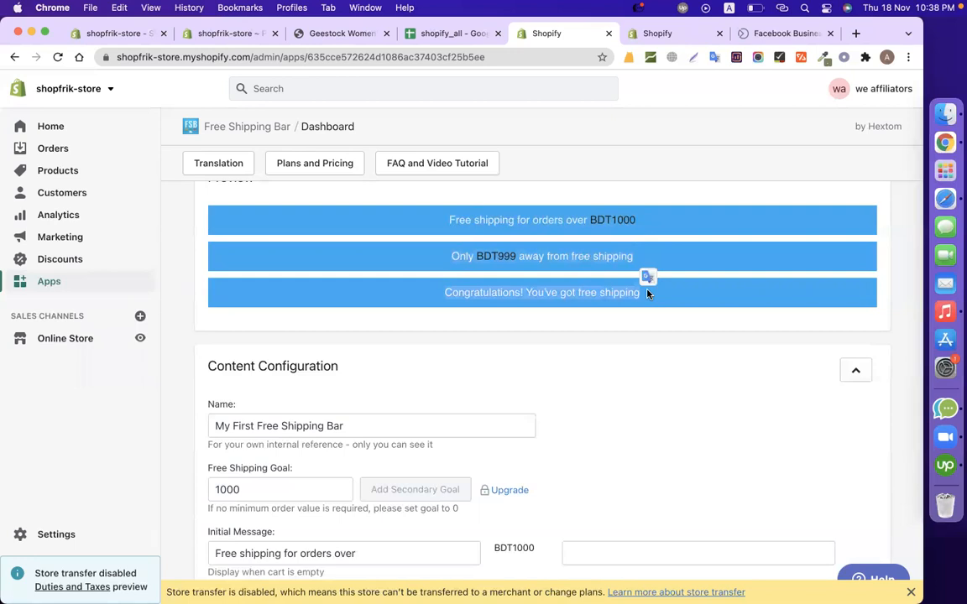
{"action": "triple_click", "coordinate": [557, 291]}
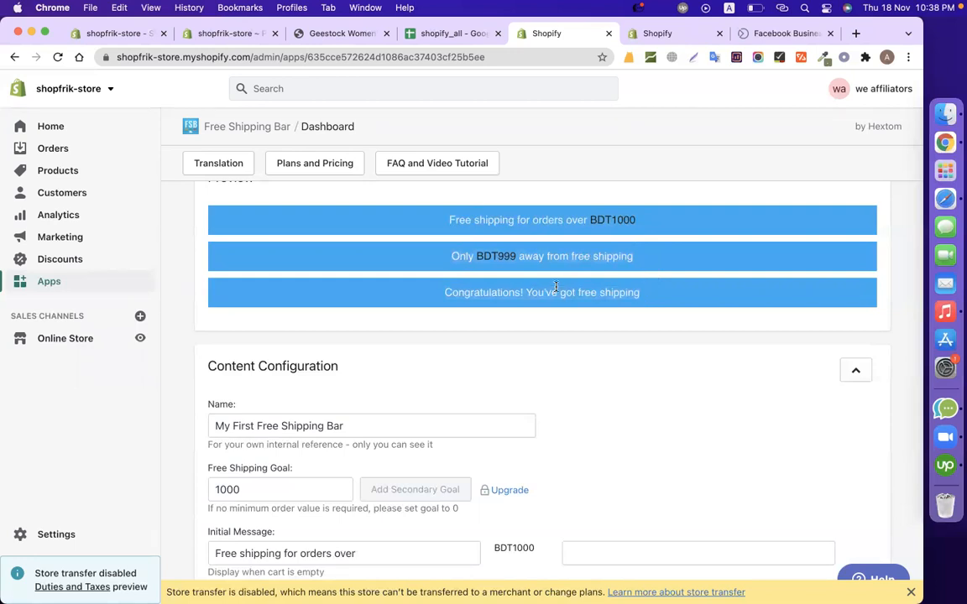
{"action": "left_click", "coordinate": [660, 410]}
{"action": "scroll", "coordinate": [660, 410], "scroll_direction": "down", "scroll_amount": 3}
{"action": "scroll", "coordinate": [660, 410], "scroll_direction": "up", "scroll_amount": 4}
{"action": "scroll", "coordinate": [659, 409], "scroll_direction": "down", "scroll_amount": 1}
{"action": "scroll", "coordinate": [660, 409], "scroll_direction": "down", "scroll_amount": 1}
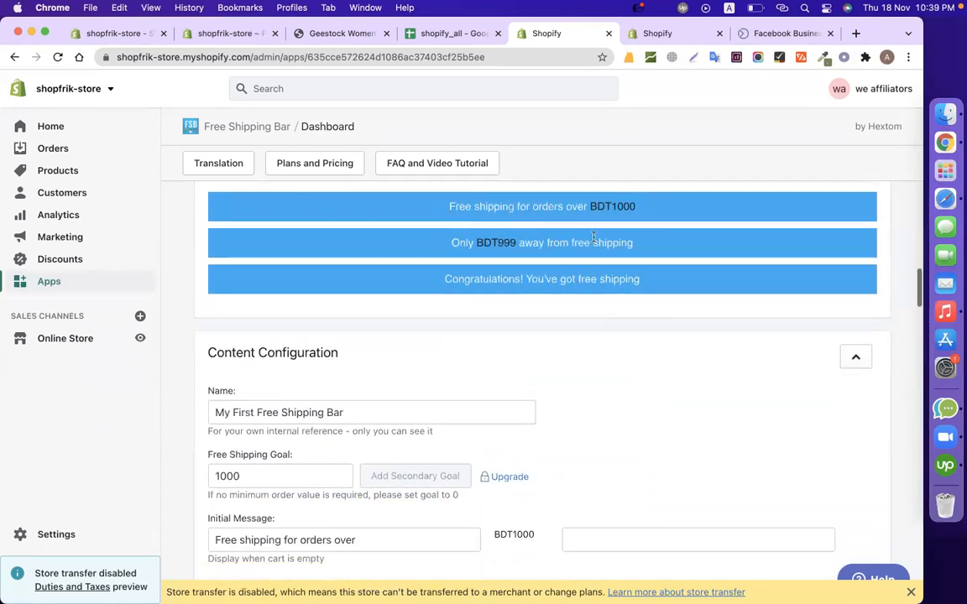
Replace the initial message with "Get Free shipping for buying over" and check it in the bar preview.
{"action": "left_click_drag", "start_coordinate": [589, 207], "coordinate": [405, 207]}
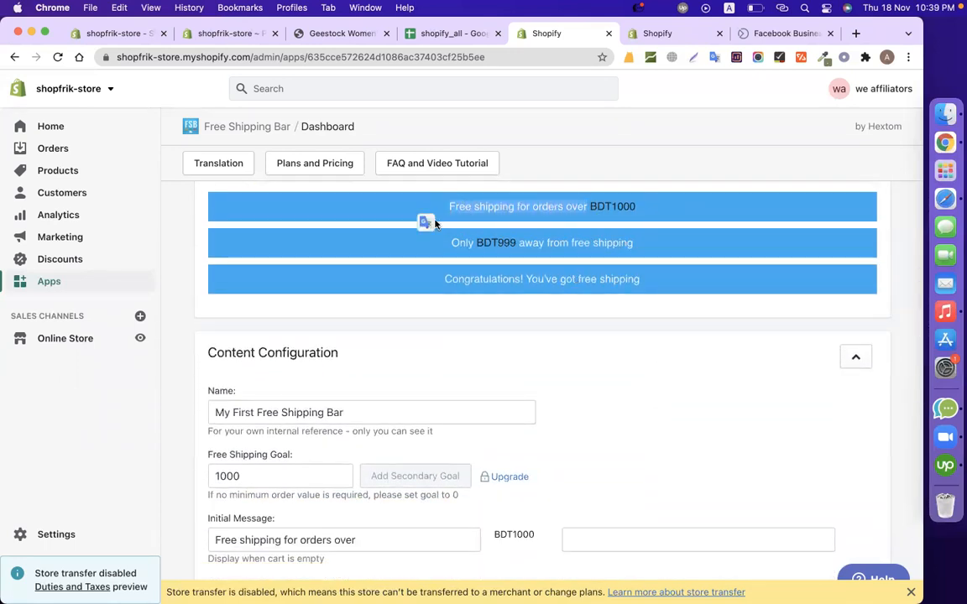
{"action": "scroll", "coordinate": [628, 416], "scroll_direction": "down", "scroll_amount": 5}
{"action": "scroll", "coordinate": [503, 369], "scroll_direction": "up", "scroll_amount": 1}
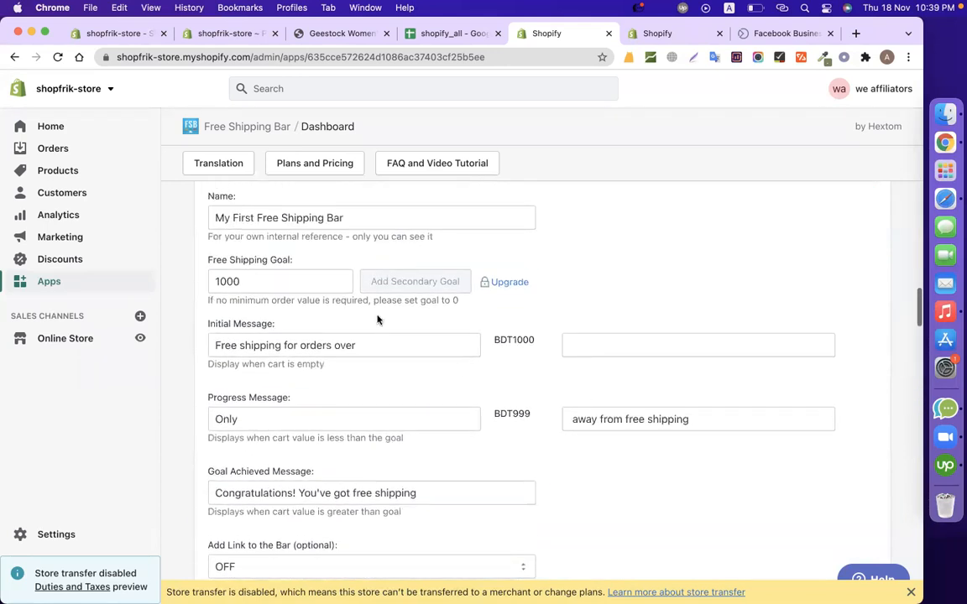
{"action": "left_click_drag", "start_coordinate": [371, 345], "coordinate": [206, 348]}
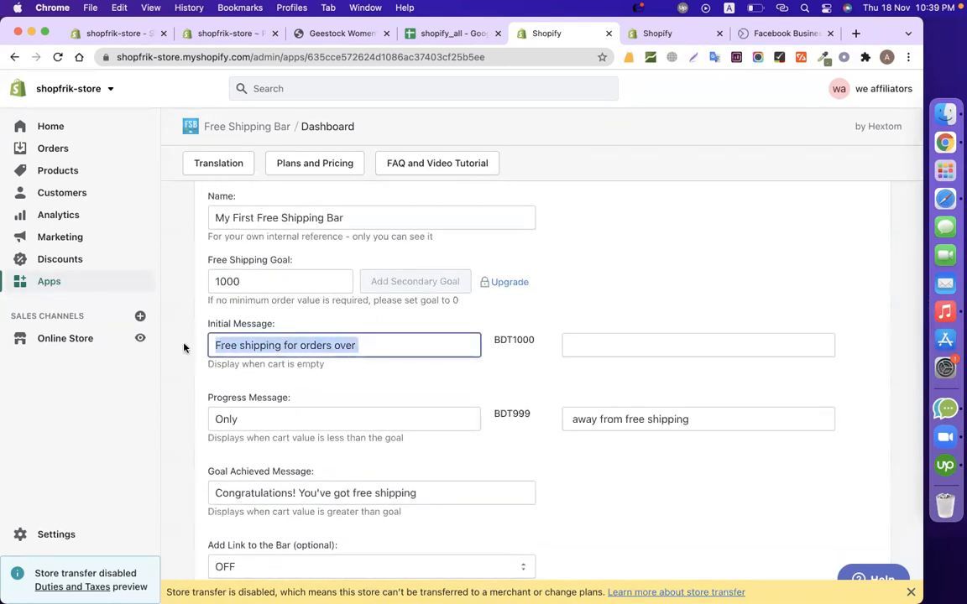
{"action": "type", "text": "Get Fr"}
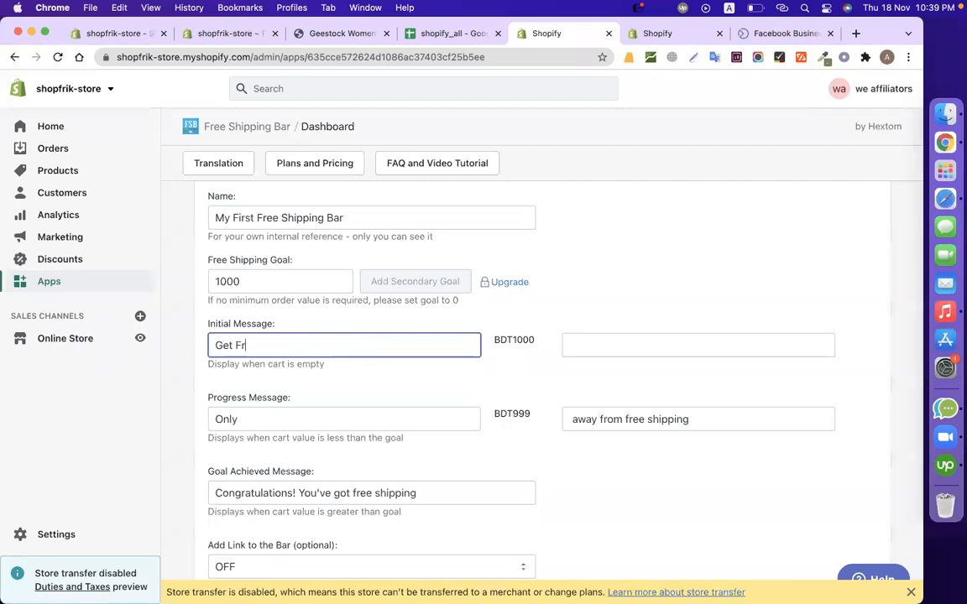
{"action": "type", "text": "ee shipping "}
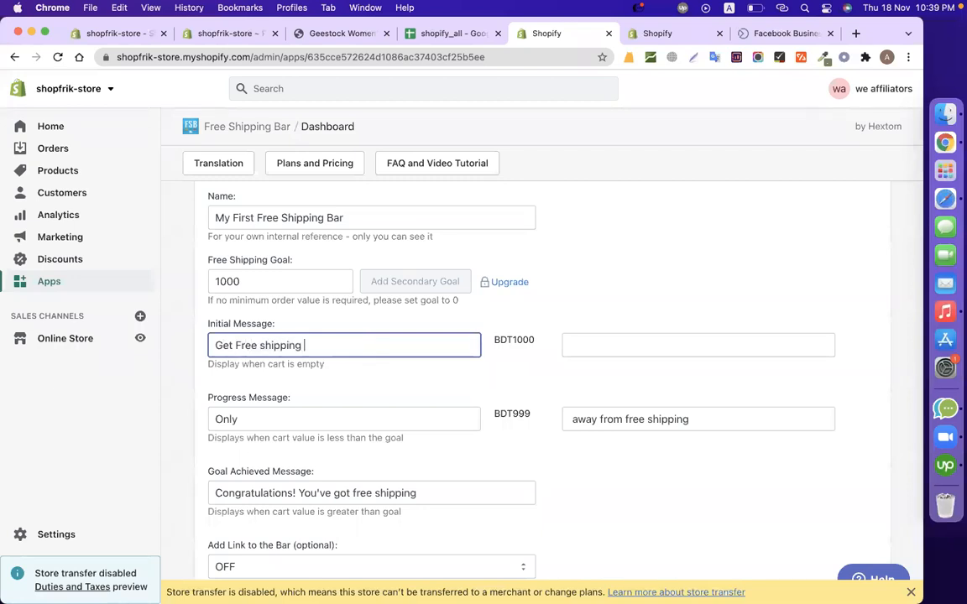
{"action": "type", "text": "for buying over"}
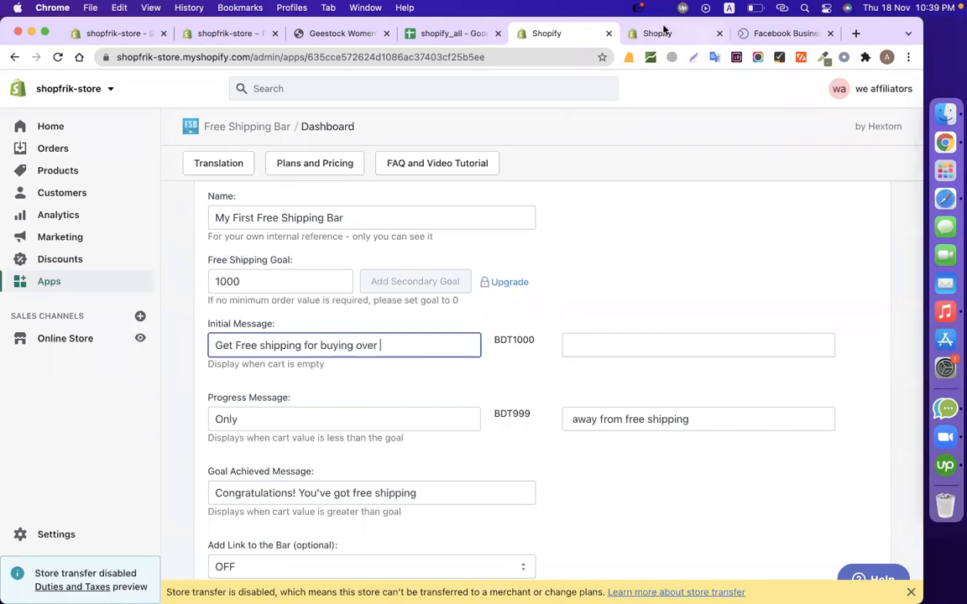
{"action": "scroll", "coordinate": [557, 292], "scroll_direction": "up", "scroll_amount": 10}
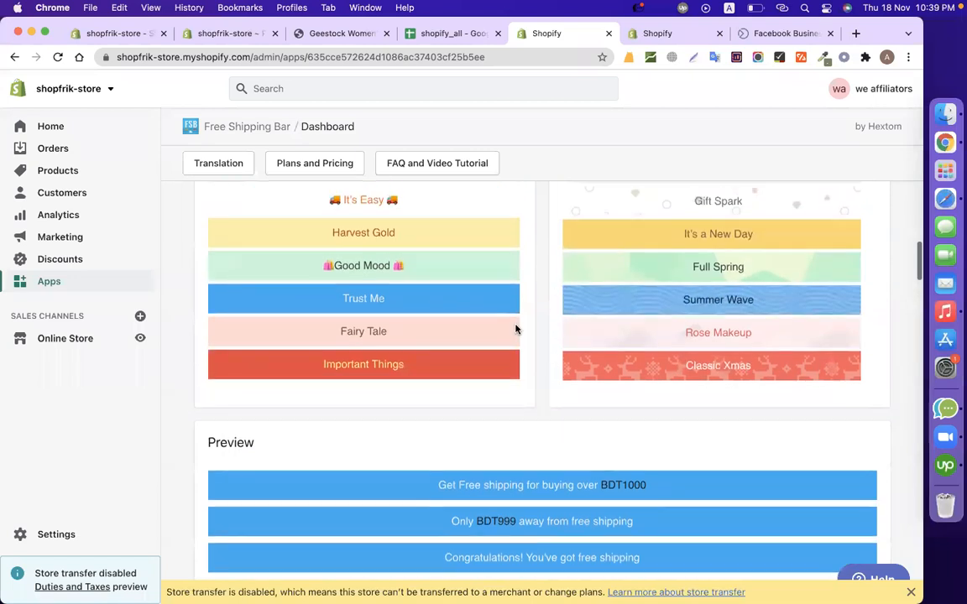
{"action": "left_click_drag", "start_coordinate": [437, 485], "coordinate": [593, 486]}
{"action": "left_click_drag", "start_coordinate": [655, 484], "coordinate": [603, 485]}
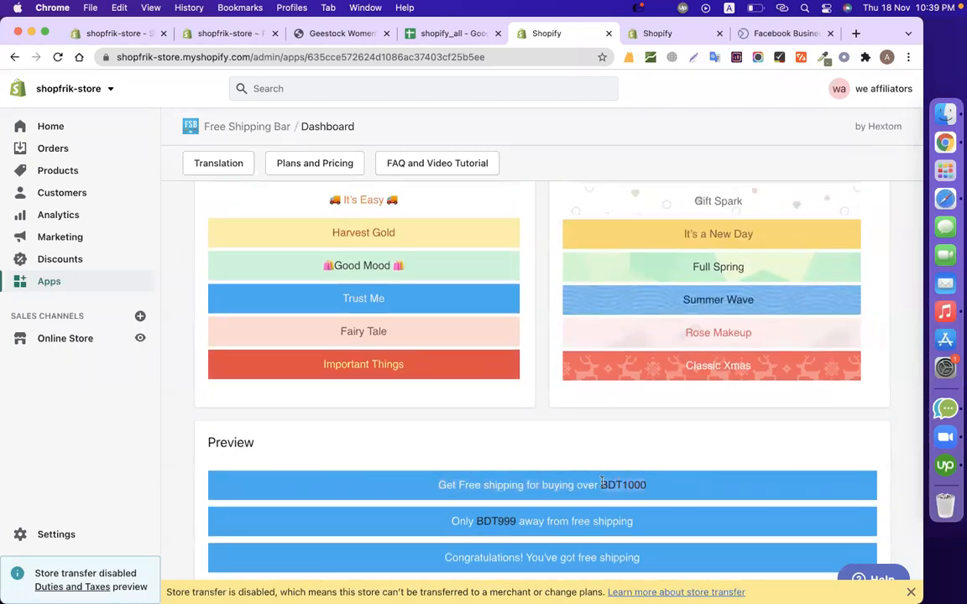
{"action": "left_click", "coordinate": [533, 445]}
{"action": "scroll", "coordinate": [533, 445], "scroll_direction": "down", "scroll_amount": 5}
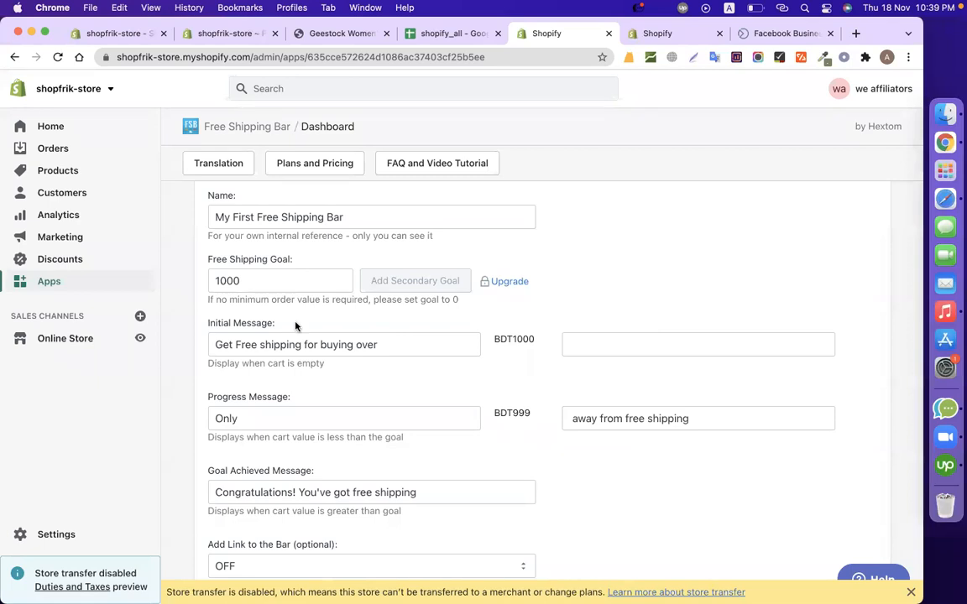
Examine the free shipping goal and the style options for colors, background images and fonts.
{"action": "double_click", "coordinate": [249, 279]}
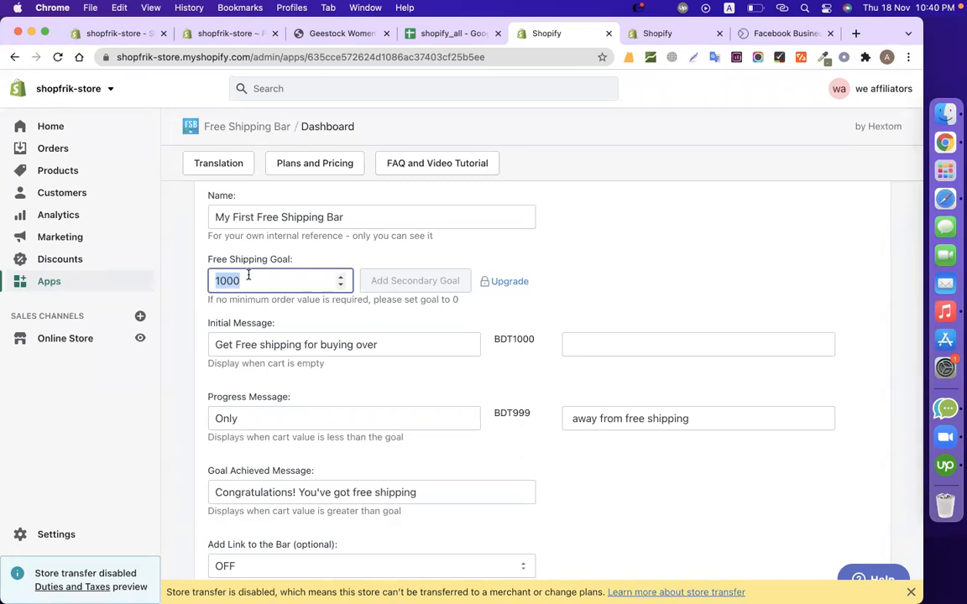
{"action": "scroll", "coordinate": [635, 359], "scroll_direction": "down", "scroll_amount": 5}
{"action": "scroll", "coordinate": [634, 359], "scroll_direction": "up", "scroll_amount": 2}
{"action": "scroll", "coordinate": [634, 359], "scroll_direction": "down", "scroll_amount": 3}
{"action": "scroll", "coordinate": [636, 360], "scroll_direction": "down", "scroll_amount": 10}
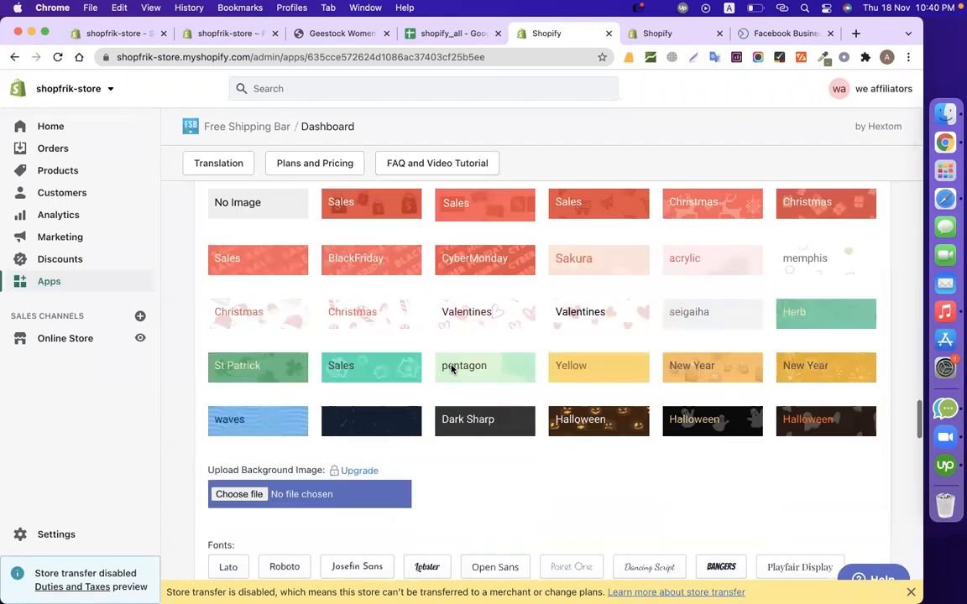
{"action": "scroll", "coordinate": [445, 365], "scroll_direction": "up", "scroll_amount": 3}
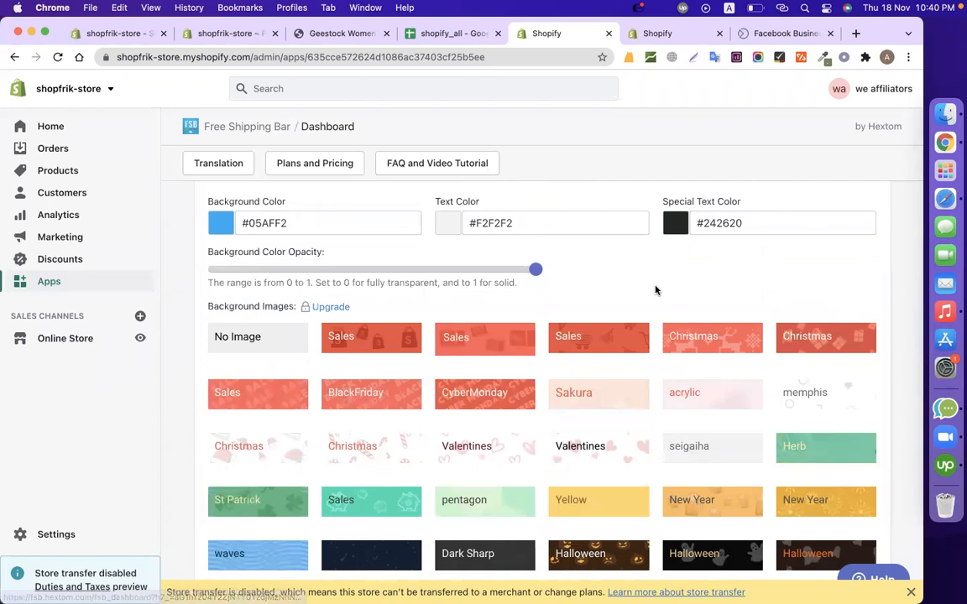
{"action": "scroll", "coordinate": [655, 291], "scroll_direction": "down", "scroll_amount": 10}
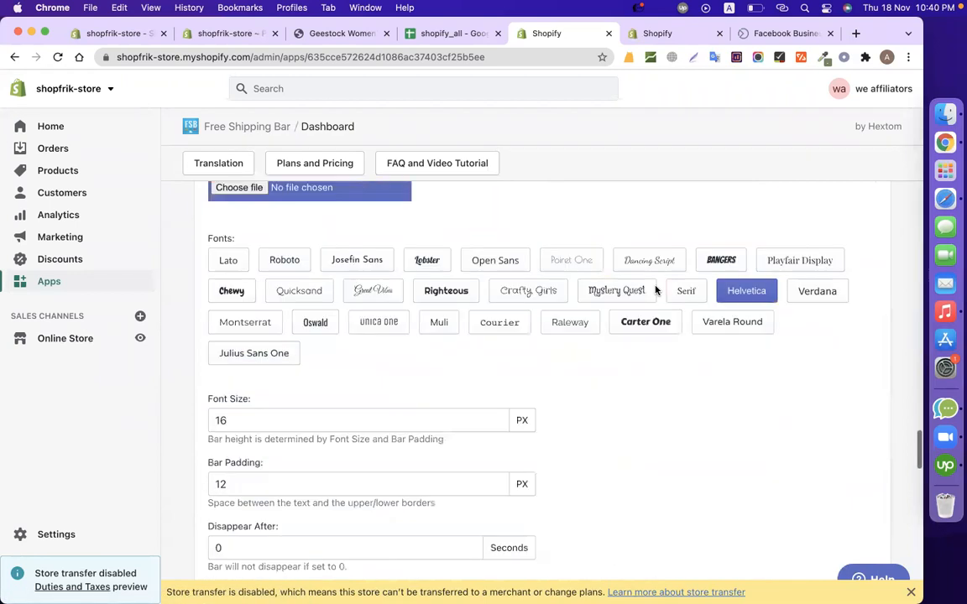
{"action": "scroll", "coordinate": [656, 291], "scroll_direction": "up", "scroll_amount": 1}
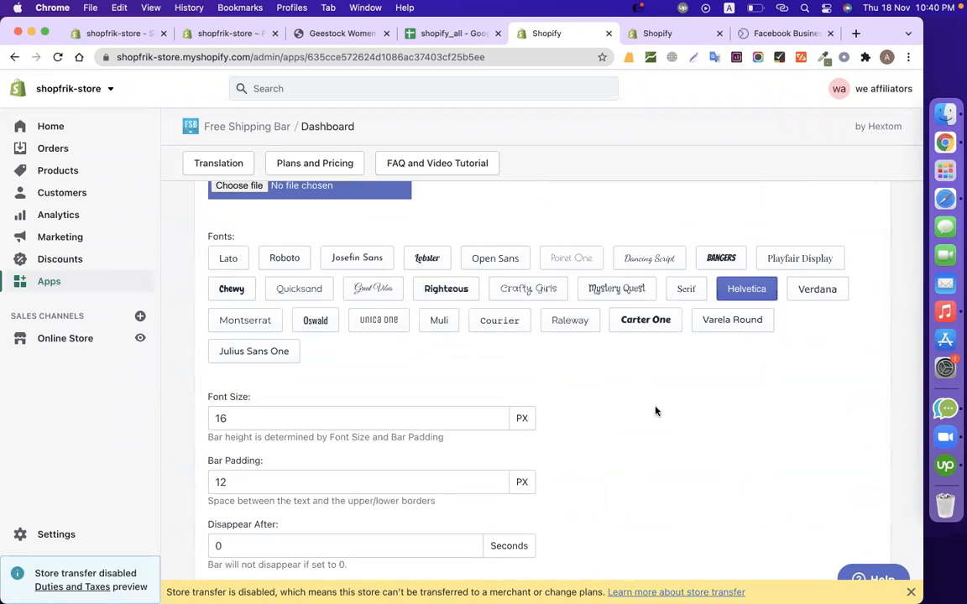
Set the free shipping bar's font to Lato.
{"action": "scroll", "coordinate": [665, 411], "scroll_direction": "down", "scroll_amount": 15}
{"action": "scroll", "coordinate": [665, 411], "scroll_direction": "up", "scroll_amount": 15}
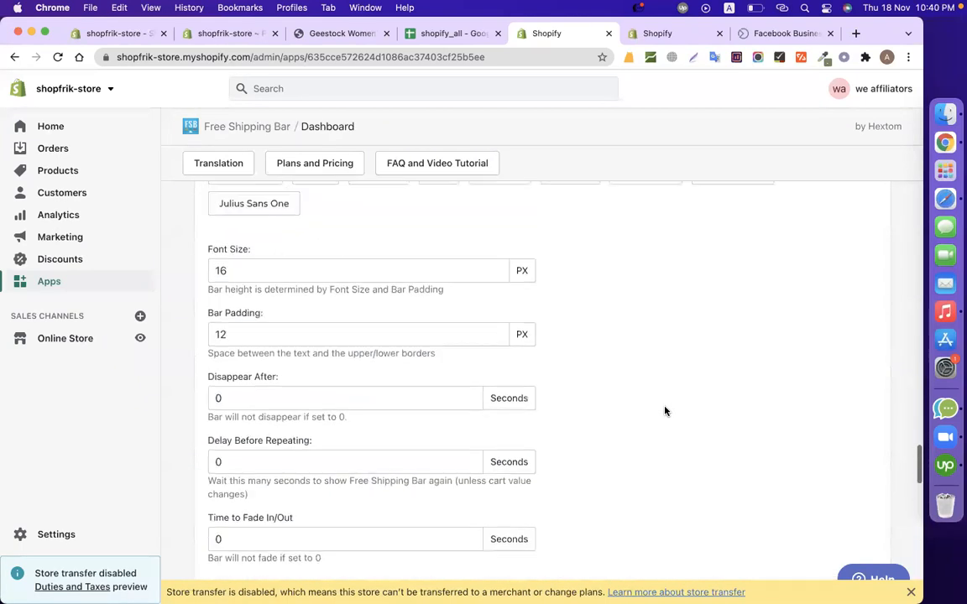
{"action": "scroll", "coordinate": [665, 411], "scroll_direction": "down", "scroll_amount": 5}
{"action": "scroll", "coordinate": [664, 410], "scroll_direction": "up", "scroll_amount": 2}
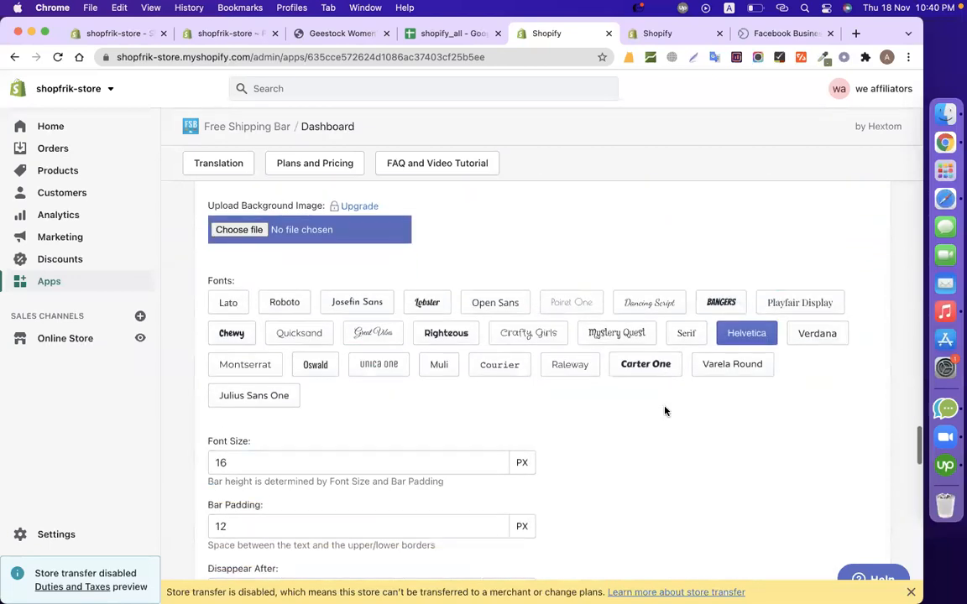
{"action": "left_click", "coordinate": [234, 311]}
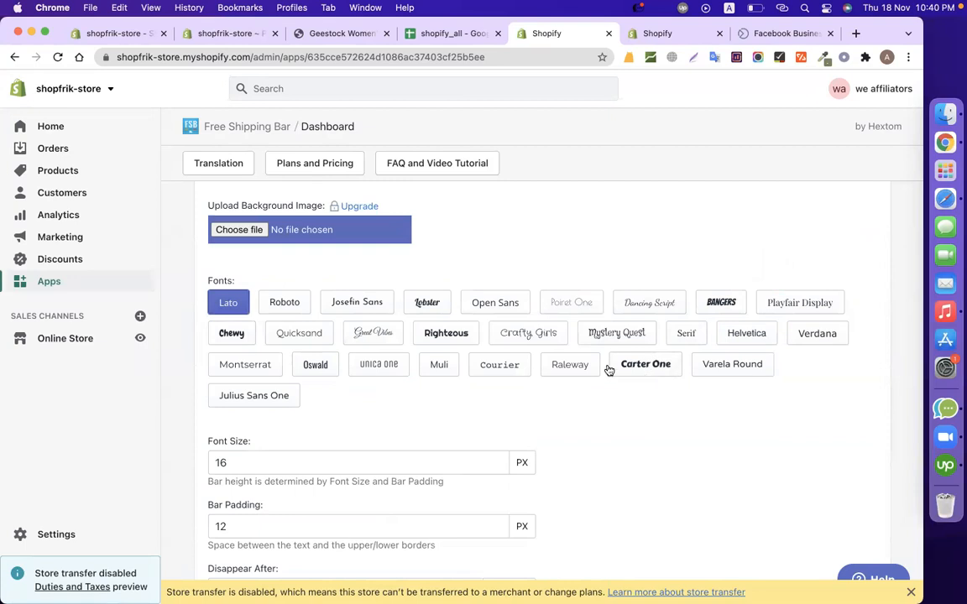
Set the bar's font to Oswald and its font size to 20 px, and check the result in the preview.
{"action": "left_click", "coordinate": [329, 367]}
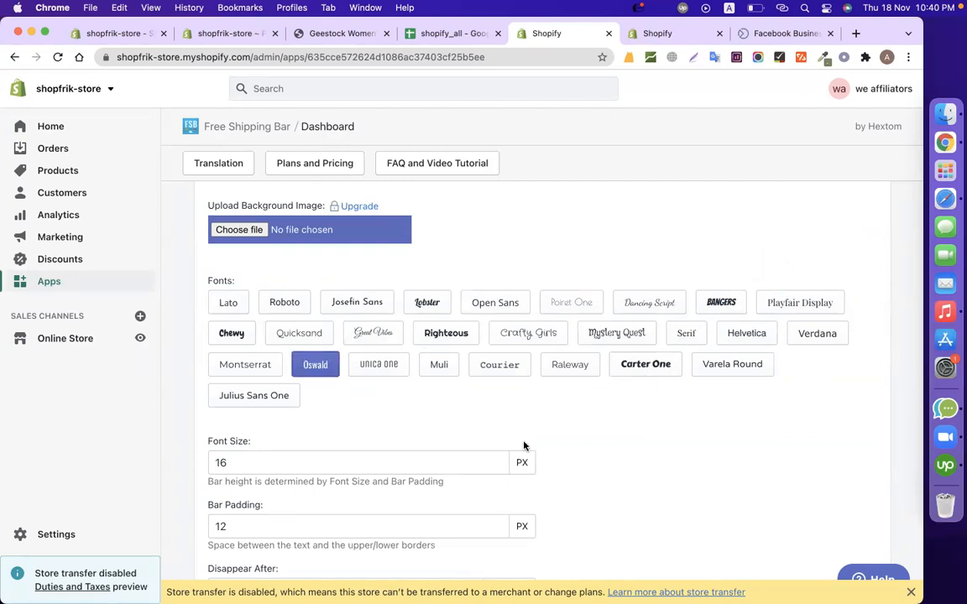
{"action": "scroll", "coordinate": [523, 446], "scroll_direction": "down", "scroll_amount": 3}
{"action": "left_click", "coordinate": [240, 301]}
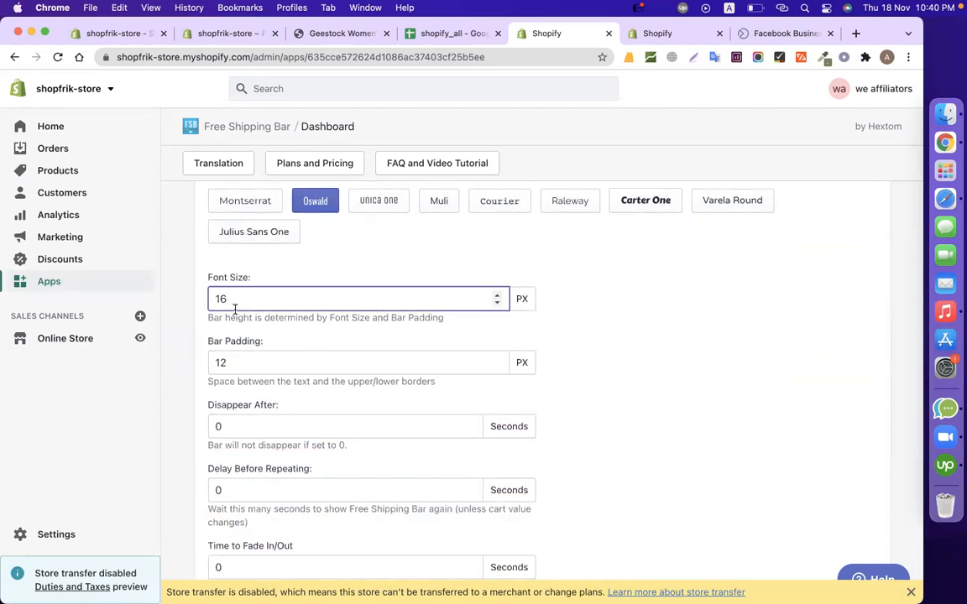
{"action": "left_click_drag", "start_coordinate": [264, 292], "coordinate": [206, 294]}
{"action": "type", "text": "20"}
{"action": "scroll", "coordinate": [882, 291], "scroll_direction": "up", "scroll_amount": 20}
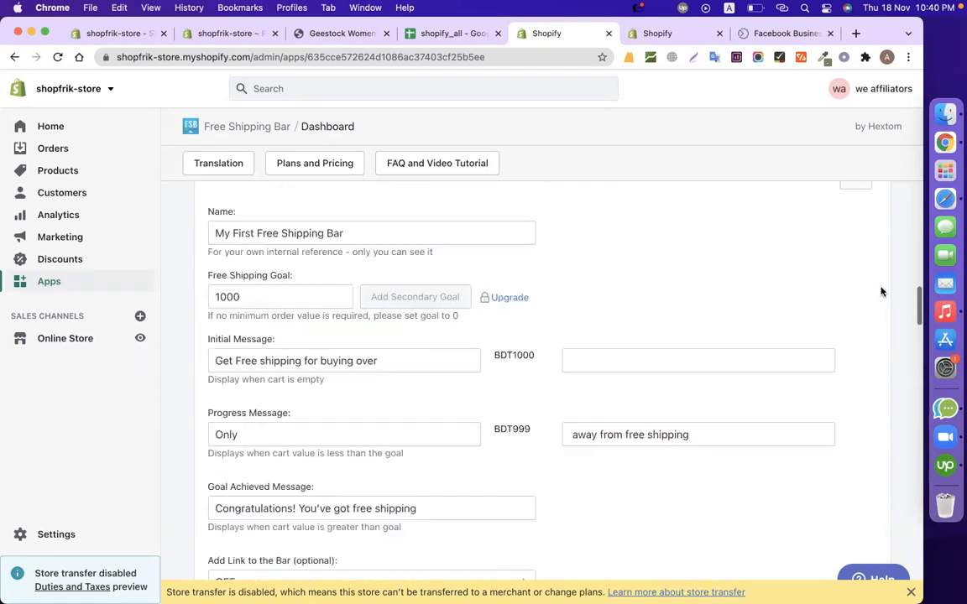
{"action": "scroll", "coordinate": [881, 291], "scroll_direction": "down", "scroll_amount": 1}
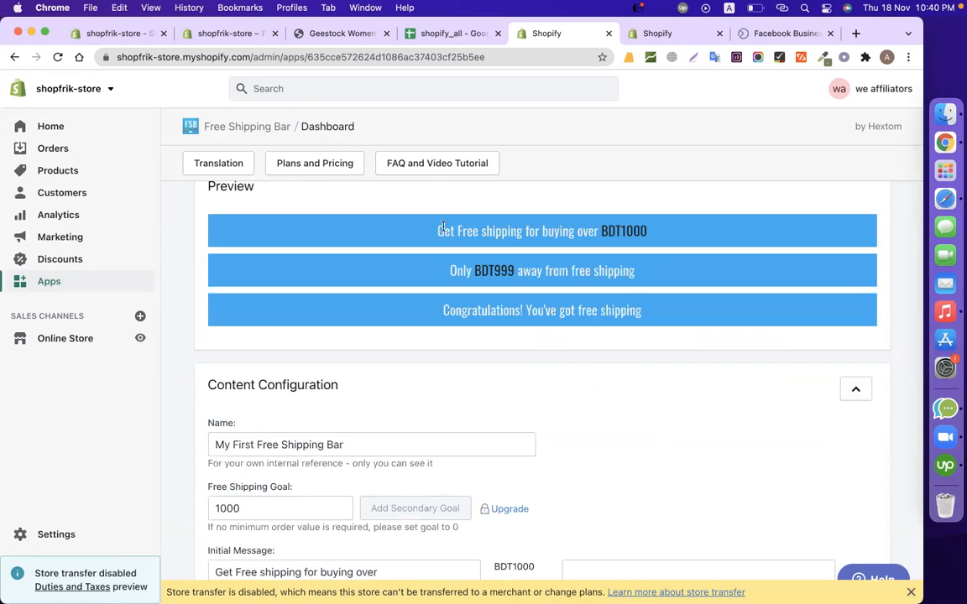
{"action": "left_click_drag", "start_coordinate": [437, 231], "coordinate": [534, 228]}
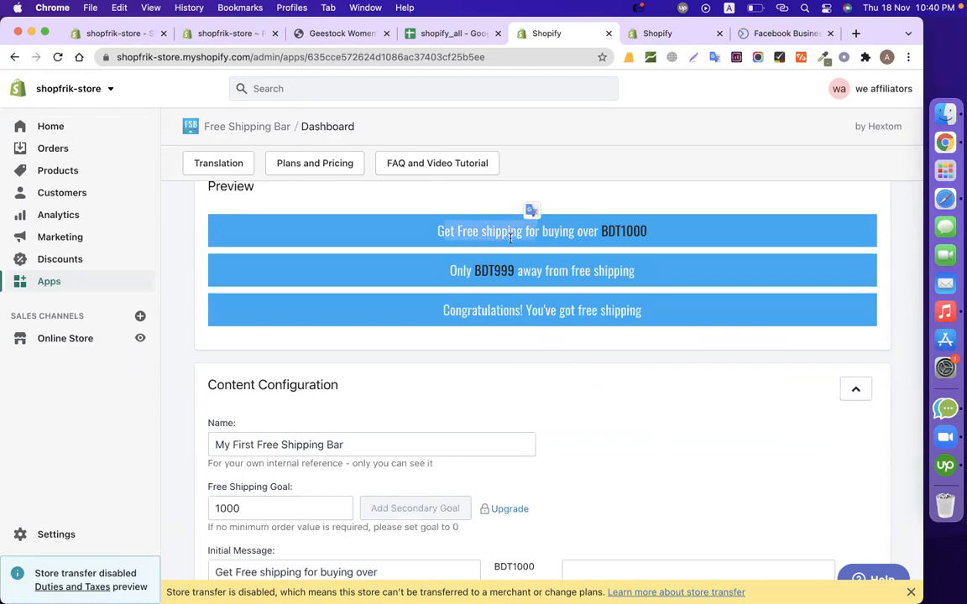
Save the free shipping bar's configuration.
{"action": "scroll", "coordinate": [666, 365], "scroll_direction": "down", "scroll_amount": 20}
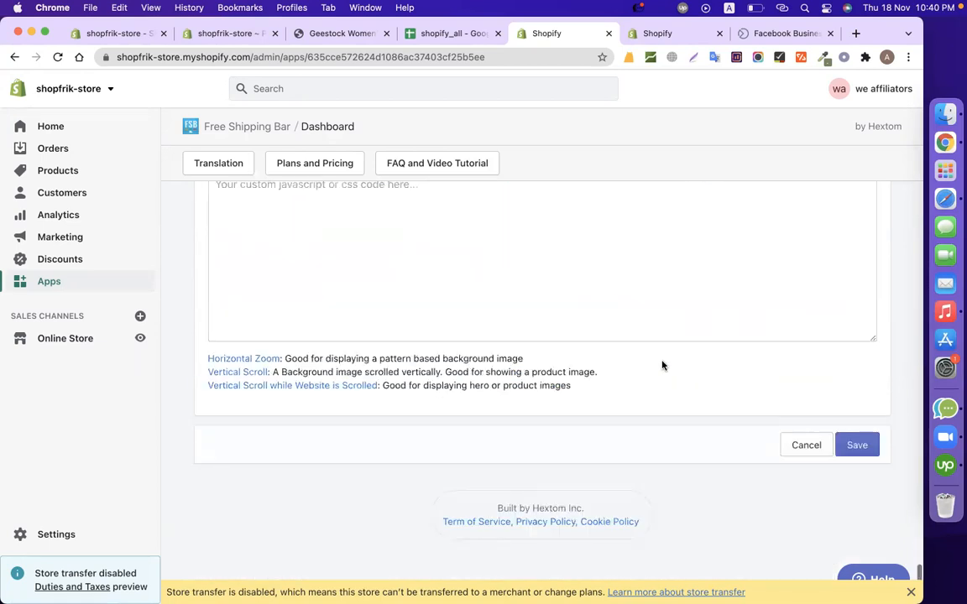
{"action": "left_click", "coordinate": [866, 441]}
{"action": "left_click", "coordinate": [539, 464]}
Open the storefront home page at shopfrik-store.myshopify.com and check the message shown in the free shipping bar.
{"action": "left_click", "coordinate": [661, 33]}
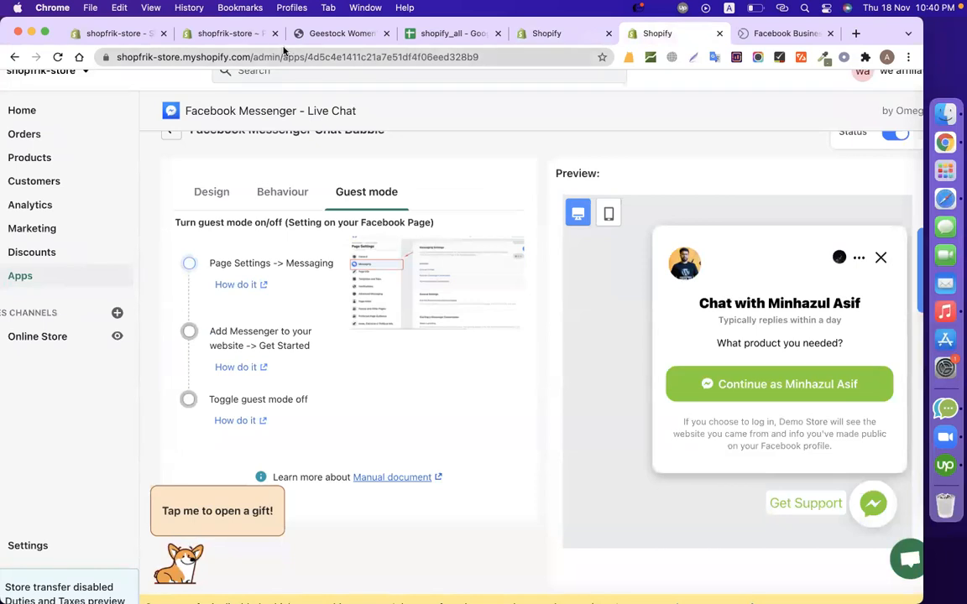
{"action": "left_click_drag", "start_coordinate": [253, 56], "coordinate": [495, 56]}
{"action": "key", "text": "BackSpace"}
{"action": "key", "text": "Return"}
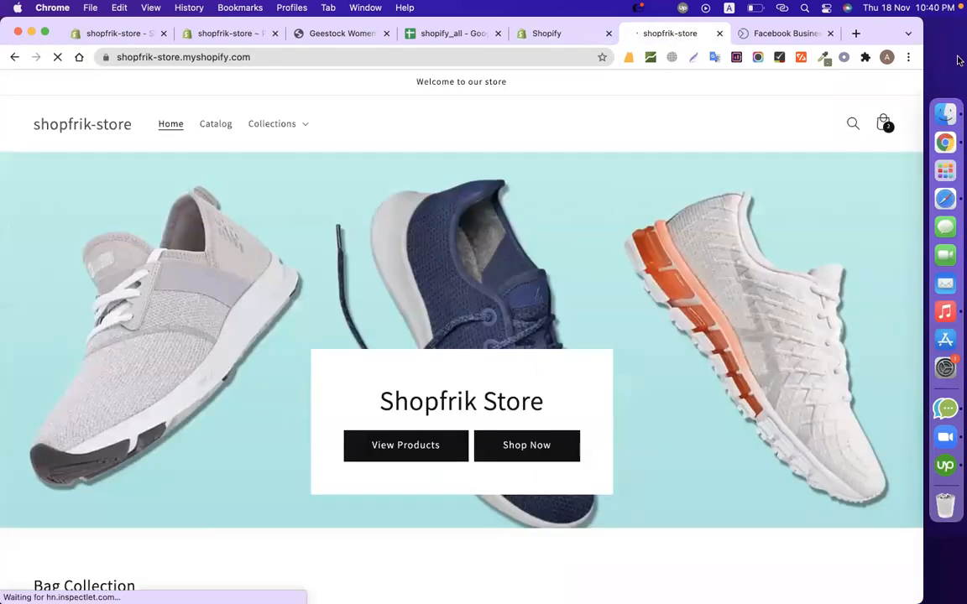
{"action": "scroll", "coordinate": [747, 311], "scroll_direction": "down", "scroll_amount": 10}
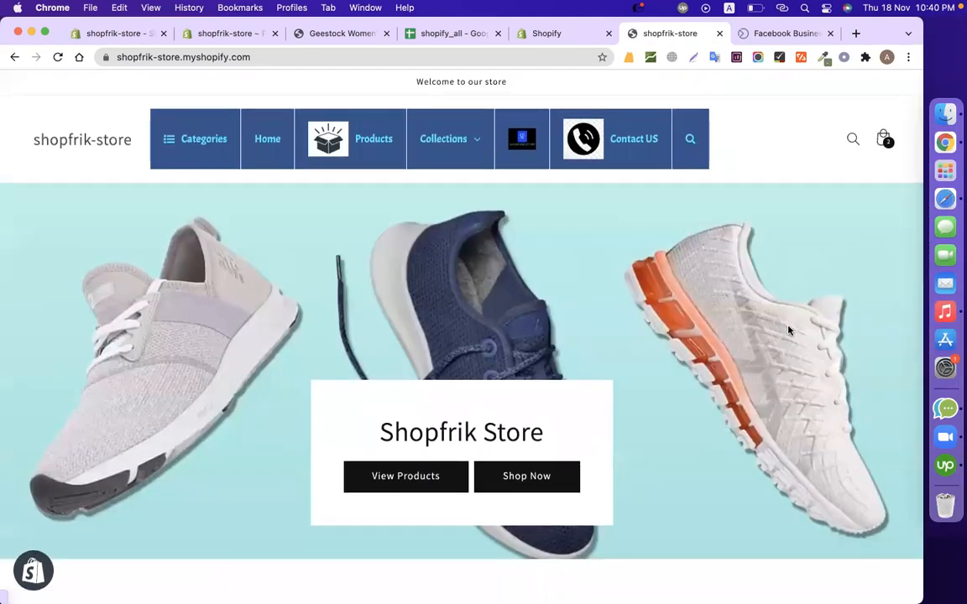
{"action": "scroll", "coordinate": [691, 274], "scroll_direction": "down", "scroll_amount": 8}
{"action": "scroll", "coordinate": [692, 274], "scroll_direction": "down", "scroll_amount": 20}
{"action": "scroll", "coordinate": [692, 274], "scroll_direction": "up", "scroll_amount": 20}
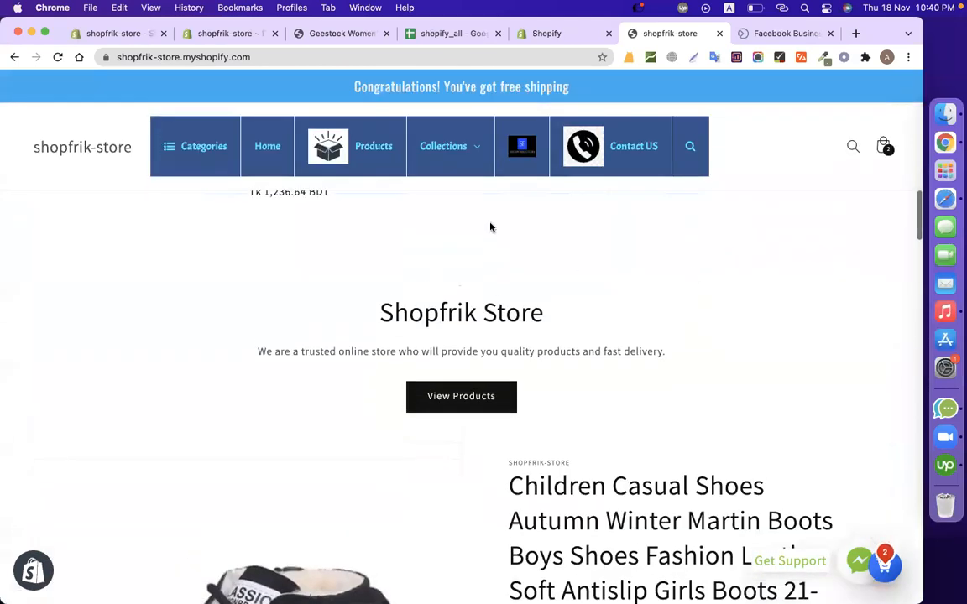
{"action": "scroll", "coordinate": [491, 224], "scroll_direction": "up", "scroll_amount": 15}
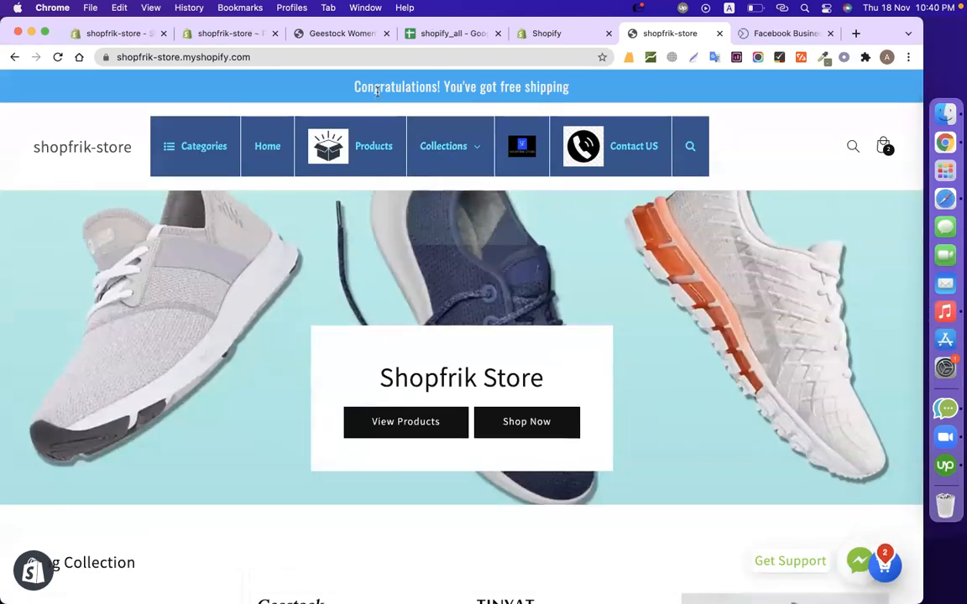
{"action": "double_click", "coordinate": [376, 87]}
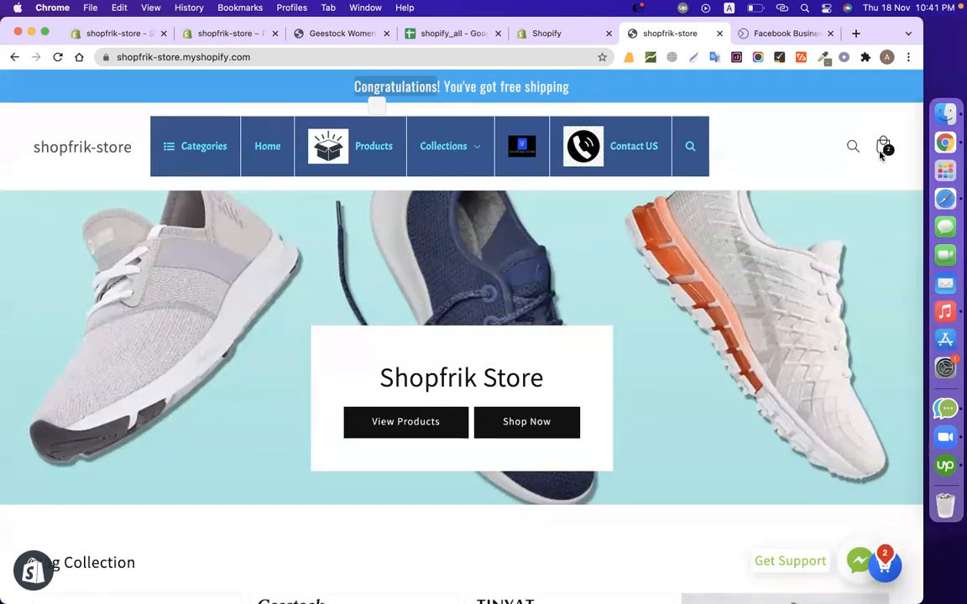
Open the storefront's shopping cart and check its subtotal against the free shipping goal.
{"action": "left_click", "coordinate": [883, 149]}
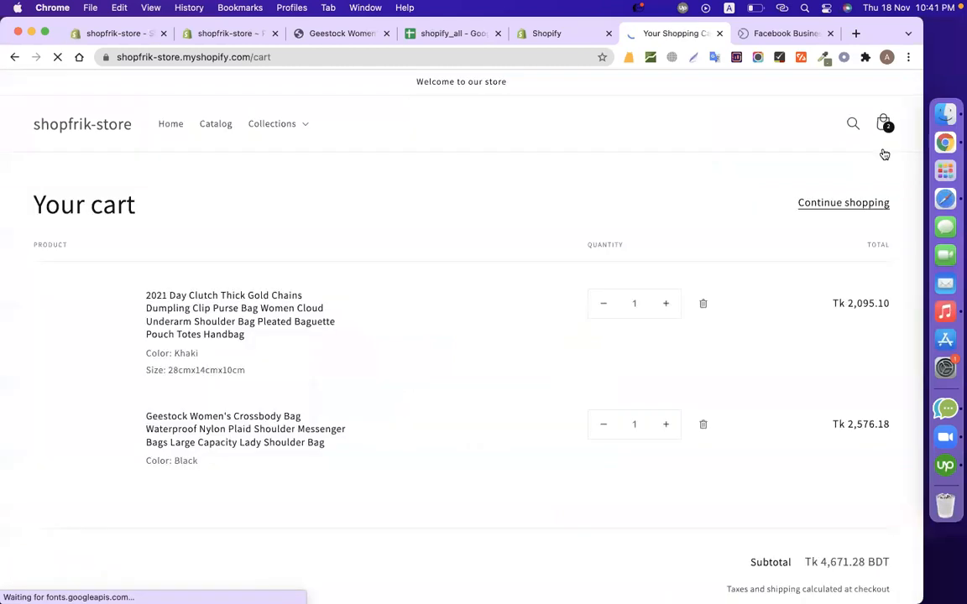
{"action": "scroll", "coordinate": [866, 335], "scroll_direction": "down", "scroll_amount": 2}
{"action": "scroll", "coordinate": [864, 342], "scroll_direction": "down", "scroll_amount": 2}
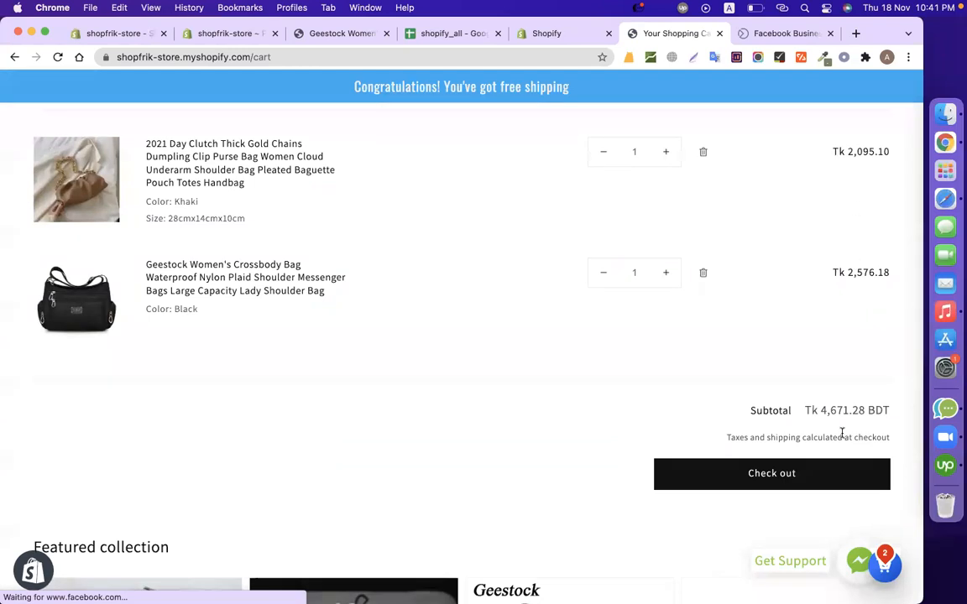
{"action": "left_click_drag", "start_coordinate": [813, 410], "coordinate": [864, 411]}
Remove both bags from the cart and reload the page to check the bar's empty-cart message.
{"action": "scroll", "coordinate": [732, 325], "scroll_direction": "up", "scroll_amount": 2}
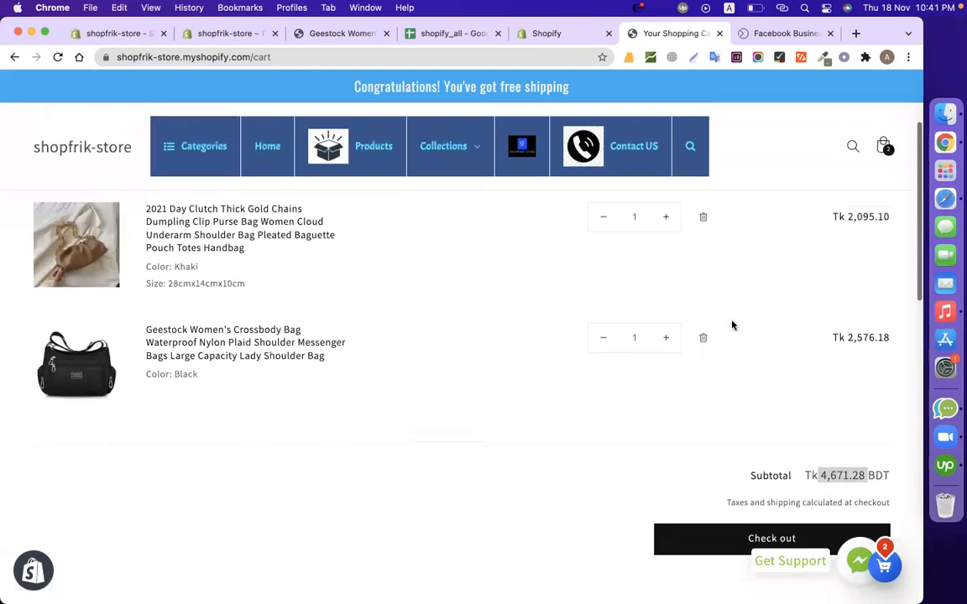
{"action": "scroll", "coordinate": [722, 302], "scroll_direction": "up", "scroll_amount": 1}
{"action": "left_click", "coordinate": [703, 256]}
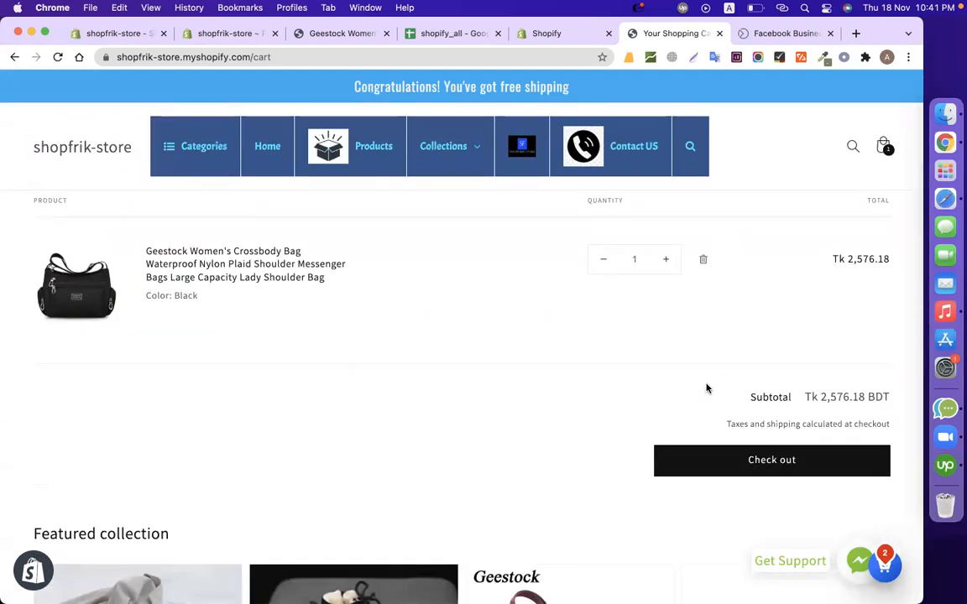
{"action": "left_click", "coordinate": [702, 261]}
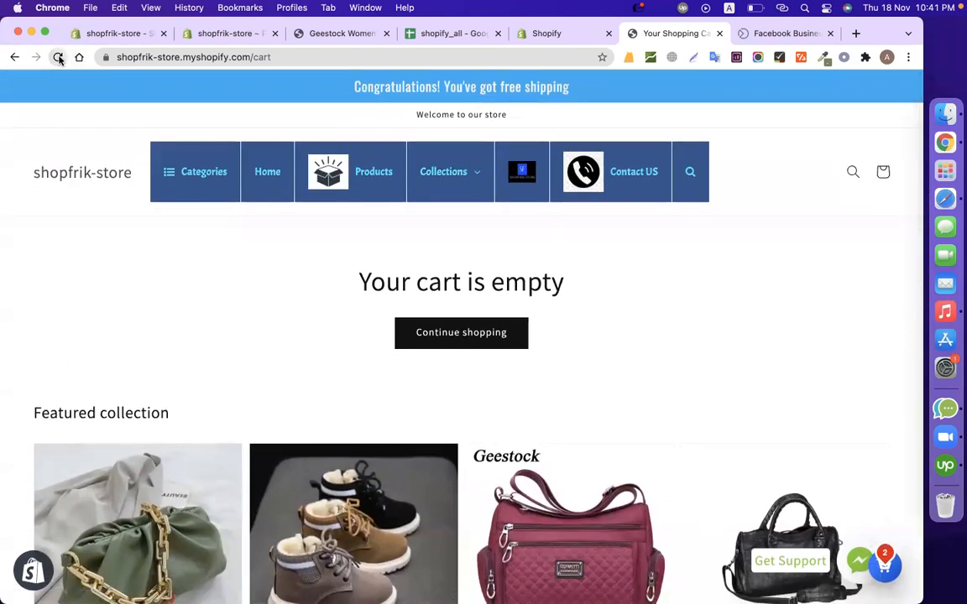
{"action": "left_click", "coordinate": [58, 57]}
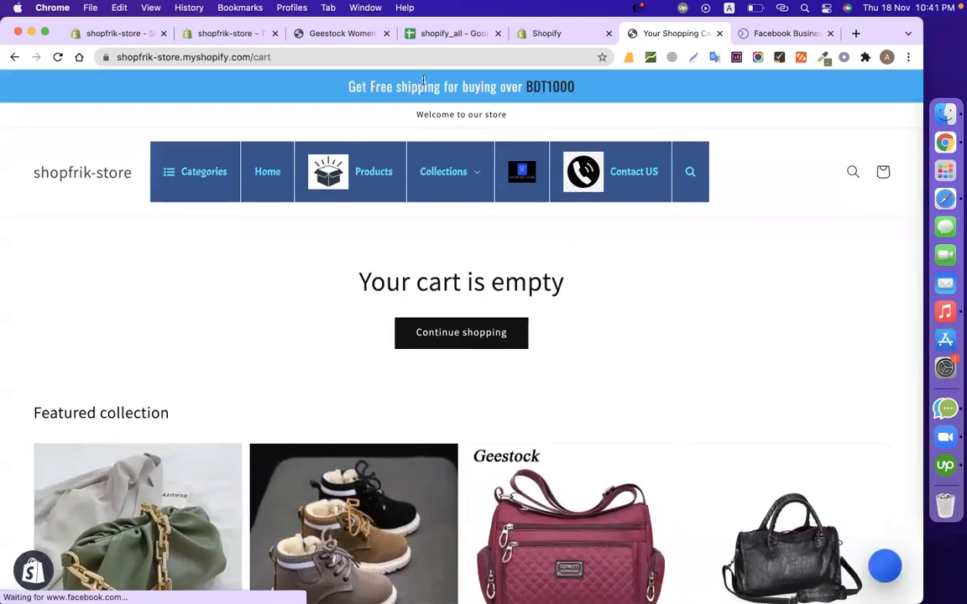
{"action": "double_click", "coordinate": [539, 87]}
Add the Geestock Women's Crossbody Bag in black to the cart and check the free shipping bar's message.
{"action": "scroll", "coordinate": [704, 321], "scroll_direction": "down", "scroll_amount": 5}
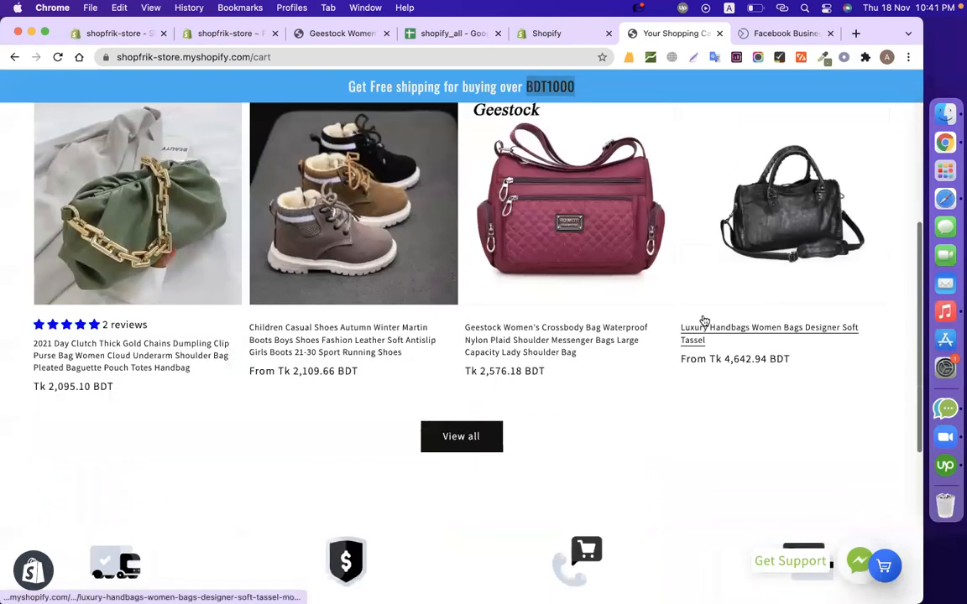
{"action": "scroll", "coordinate": [192, 451], "scroll_direction": "down", "scroll_amount": 5}
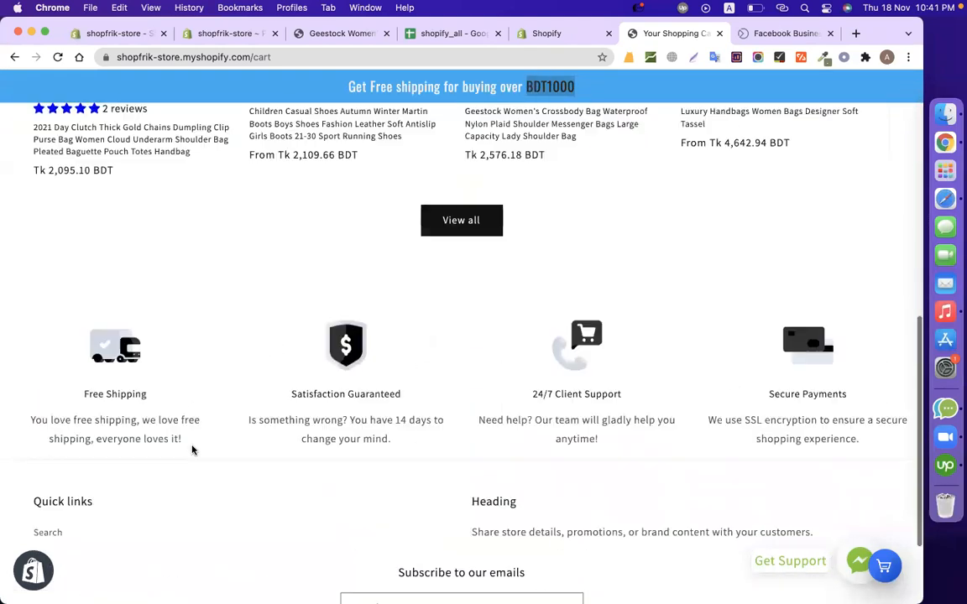
{"action": "scroll", "coordinate": [192, 451], "scroll_direction": "up", "scroll_amount": 5}
{"action": "scroll", "coordinate": [477, 435], "scroll_direction": "down", "scroll_amount": 2}
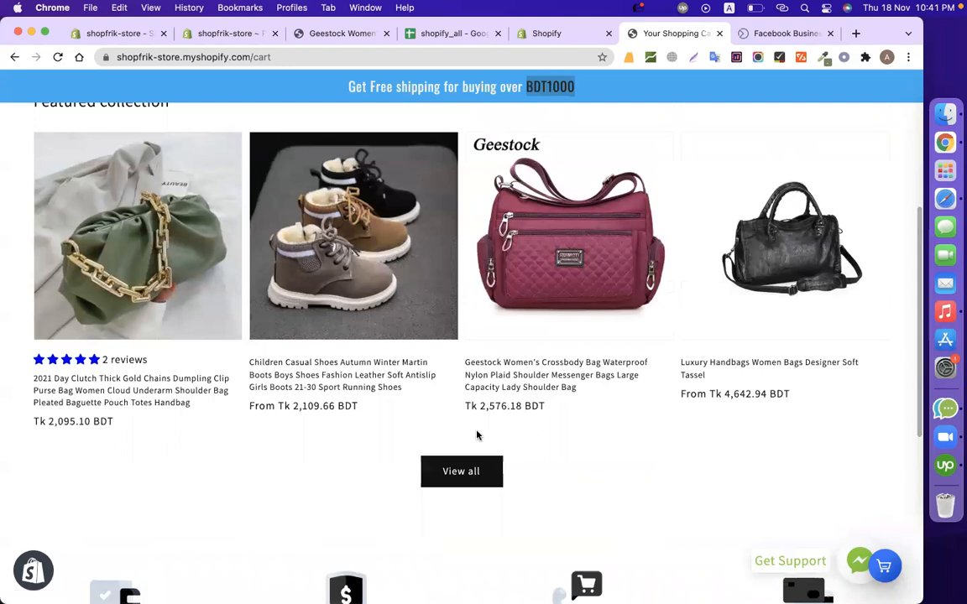
{"action": "left_click", "coordinate": [570, 435]}
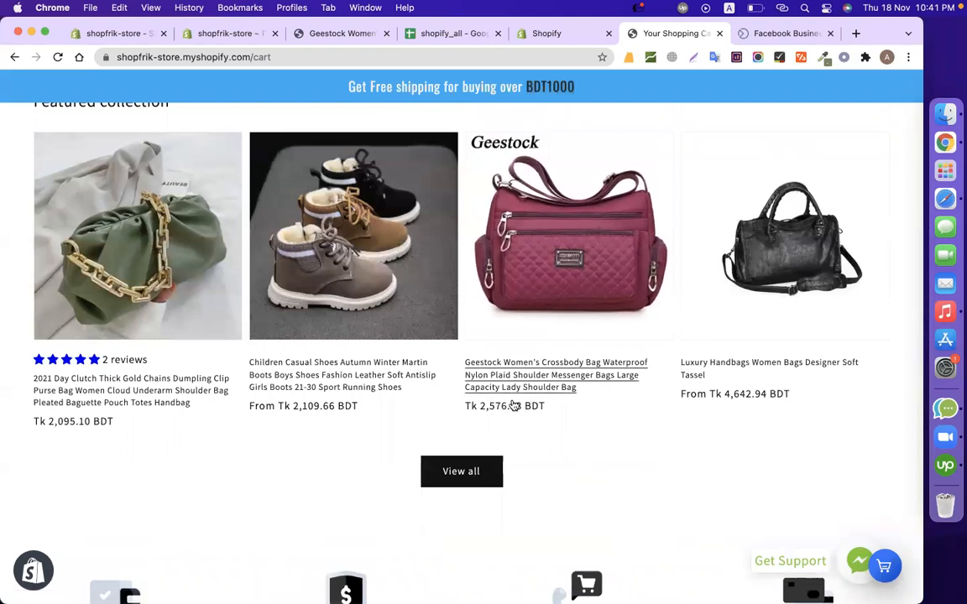
{"action": "left_click", "coordinate": [536, 385]}
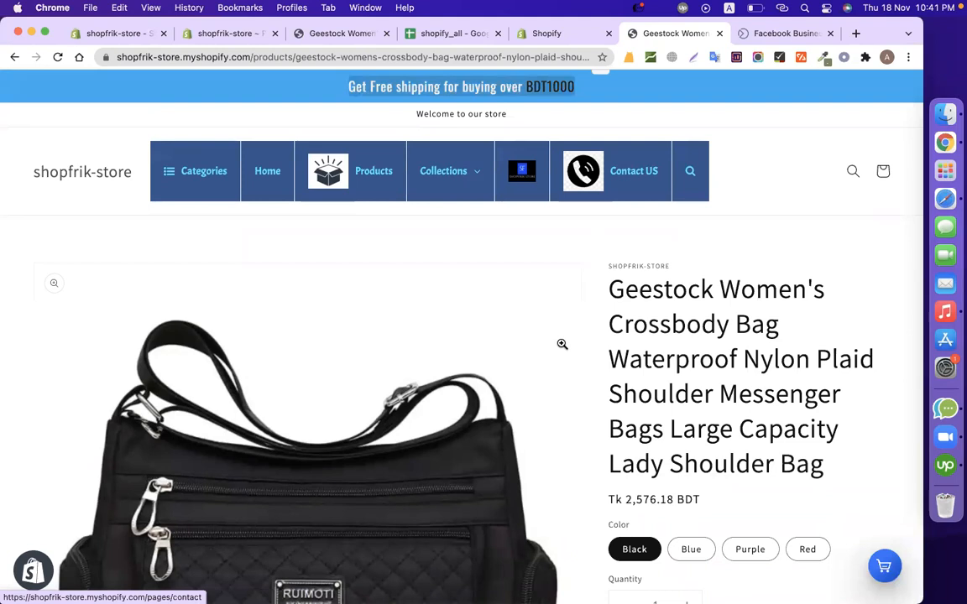
{"action": "scroll", "coordinate": [559, 370], "scroll_direction": "down", "scroll_amount": 3}
{"action": "scroll", "coordinate": [558, 394], "scroll_direction": "down", "scroll_amount": 3}
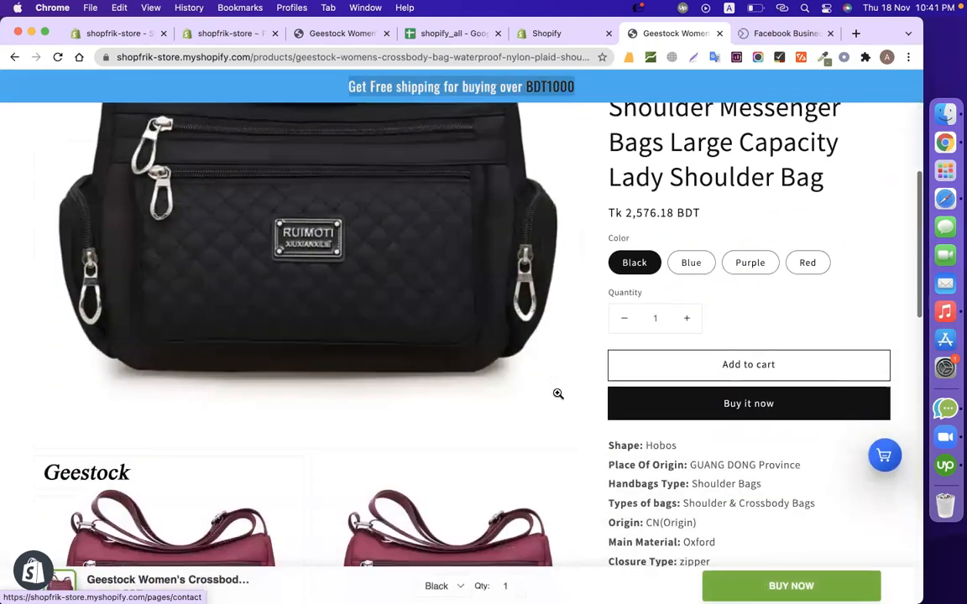
{"action": "left_click", "coordinate": [643, 366]}
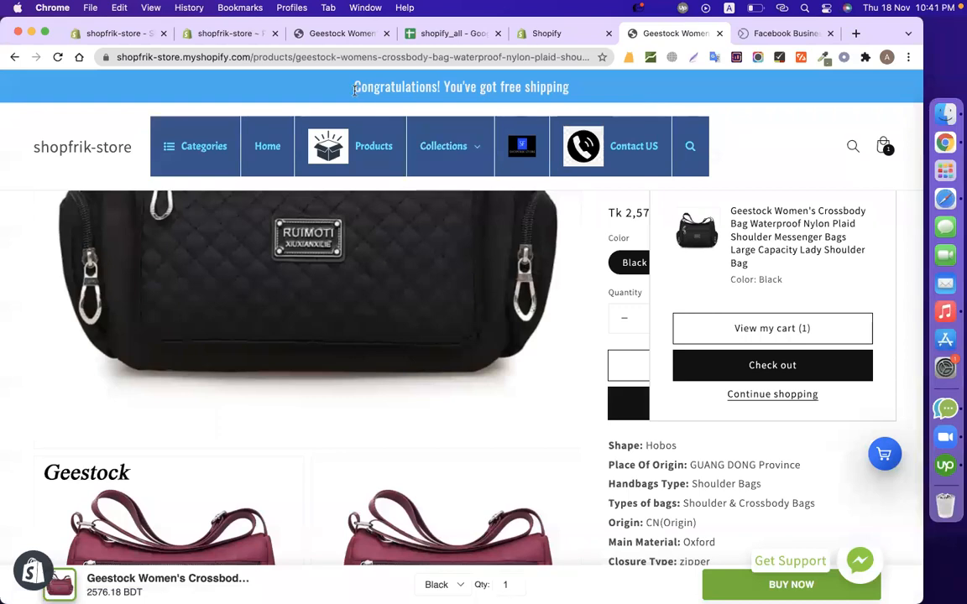
{"action": "left_click_drag", "start_coordinate": [322, 84], "coordinate": [466, 93]}
{"action": "left_click", "coordinate": [619, 99]}
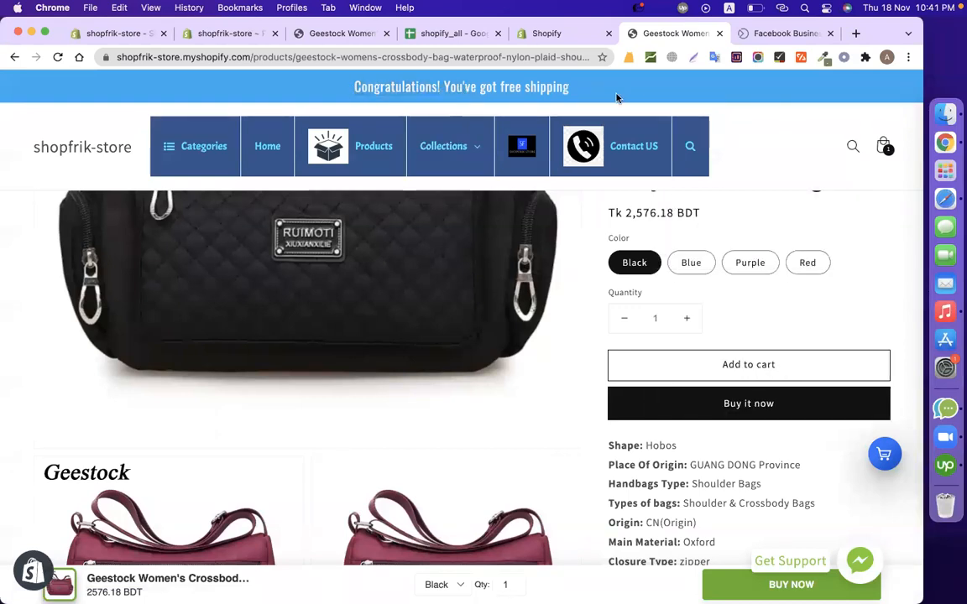
Return to the Free Shipping Bar dashboard and open the active bar for editing.
{"action": "left_click", "coordinate": [553, 33]}
{"action": "scroll", "coordinate": [479, 377], "scroll_direction": "down", "scroll_amount": 10}
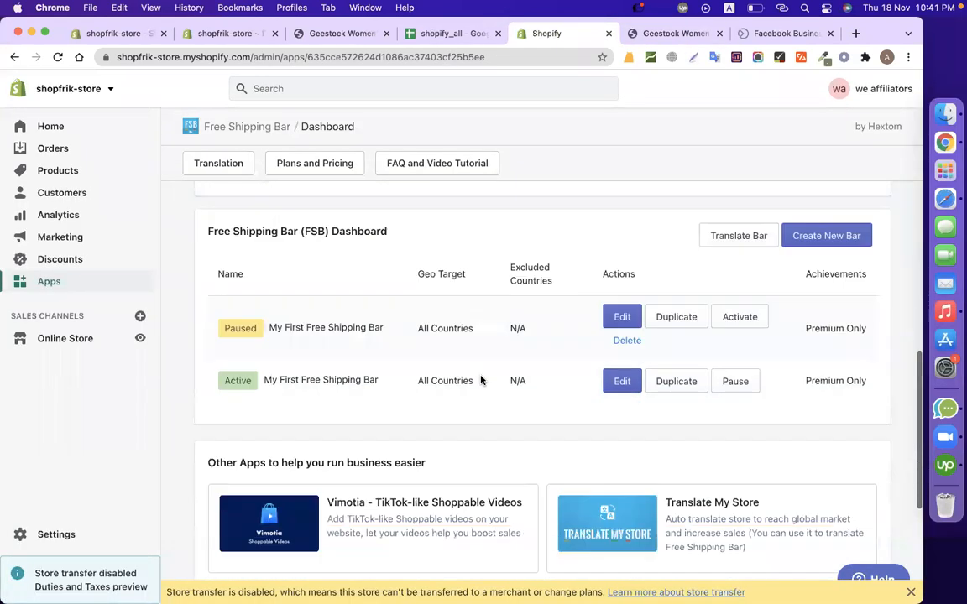
{"action": "scroll", "coordinate": [479, 378], "scroll_direction": "up", "scroll_amount": 5}
{"action": "scroll", "coordinate": [480, 381], "scroll_direction": "down", "scroll_amount": 3}
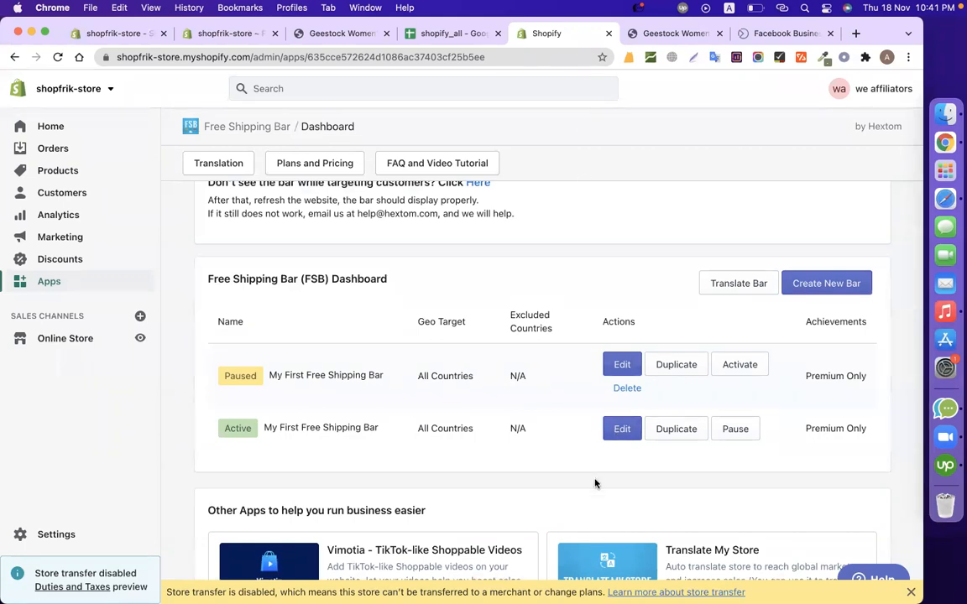
{"action": "left_click", "coordinate": [614, 438]}
Set the bar's free shipping goal to 3000 and save the configuration.
{"action": "scroll", "coordinate": [631, 438], "scroll_direction": "down", "scroll_amount": 10}
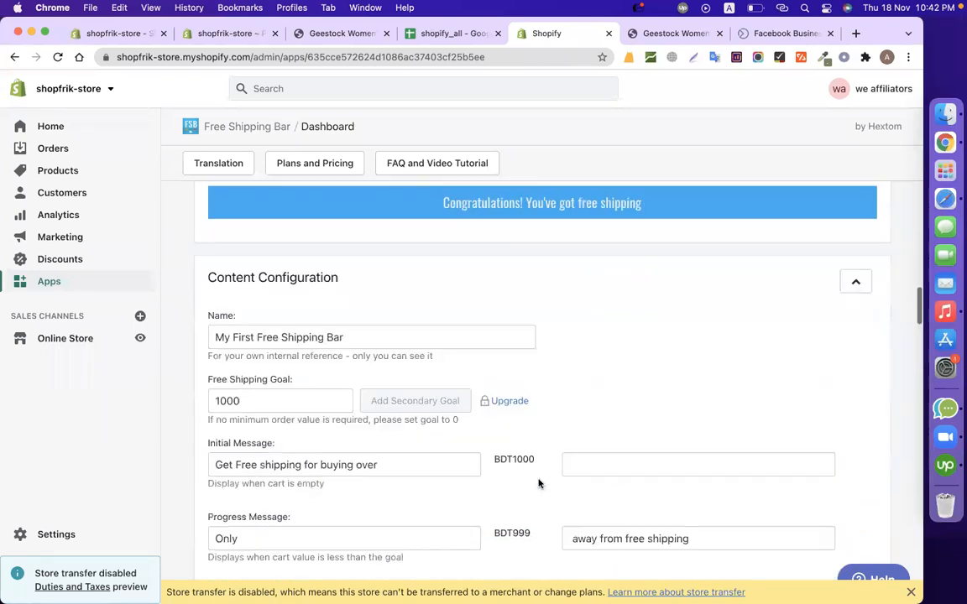
{"action": "left_click_drag", "start_coordinate": [257, 382], "coordinate": [204, 385]}
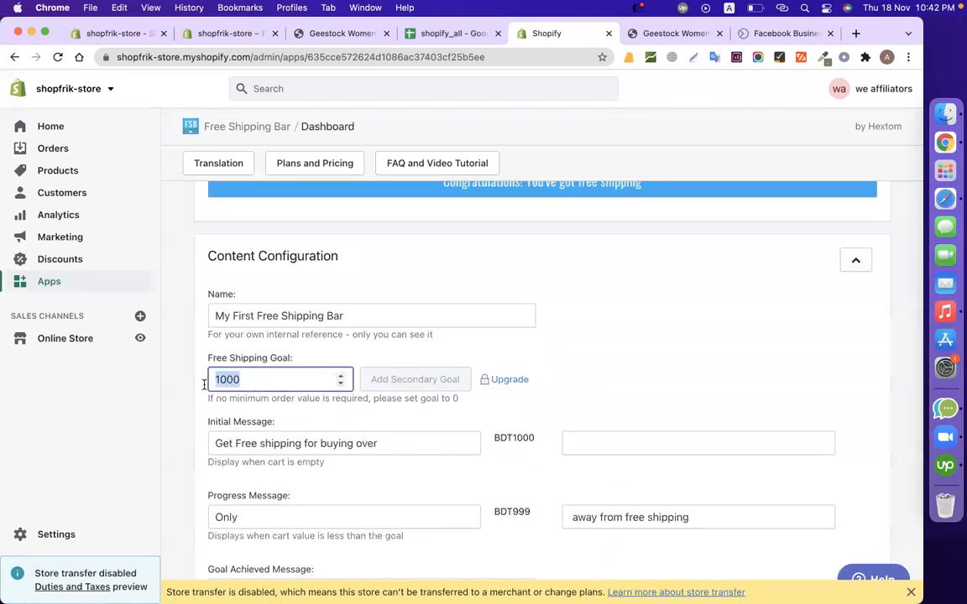
{"action": "type", "text": "3000"}
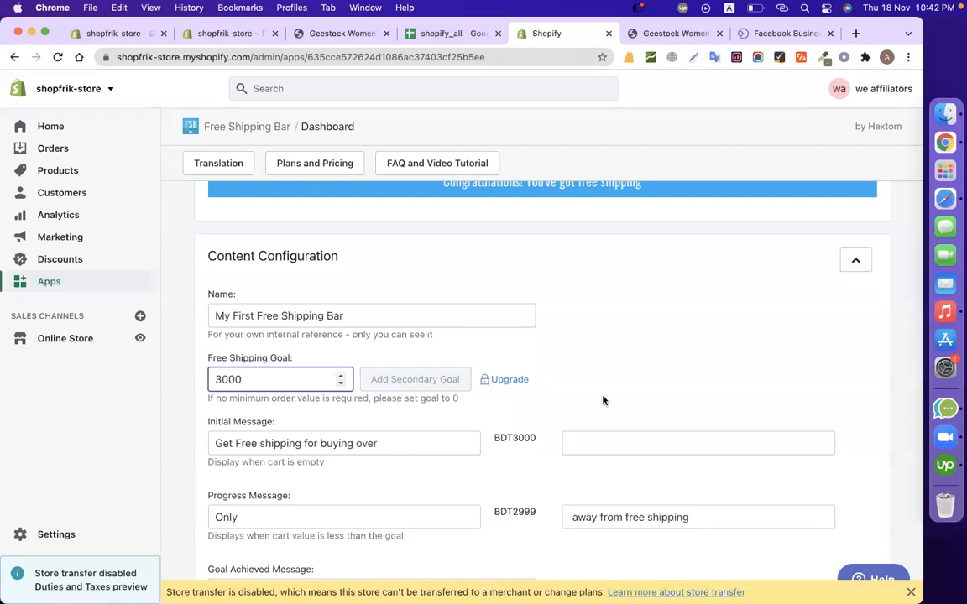
{"action": "scroll", "coordinate": [643, 394], "scroll_direction": "down", "scroll_amount": 20}
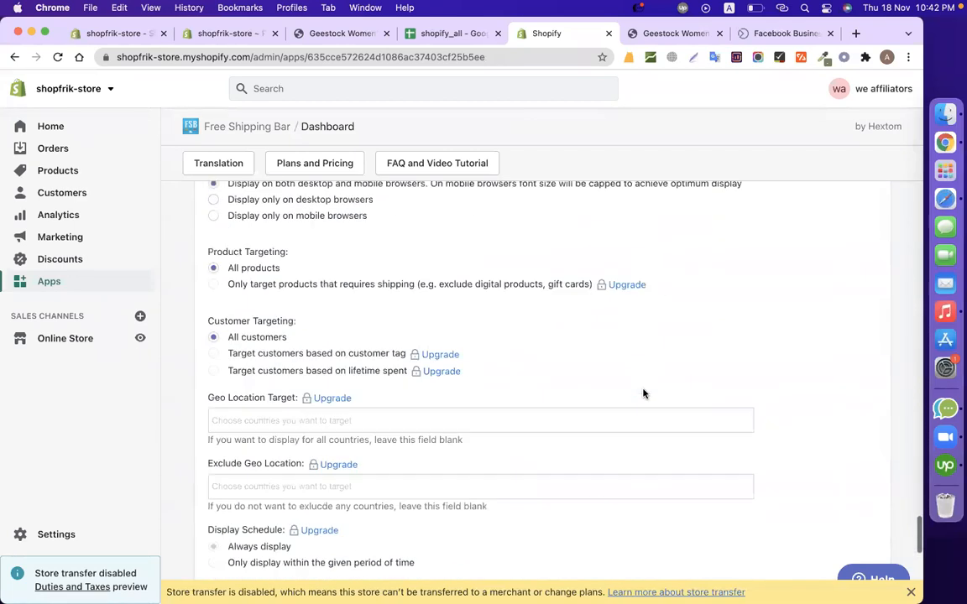
{"action": "scroll", "coordinate": [643, 394], "scroll_direction": "down", "scroll_amount": 10}
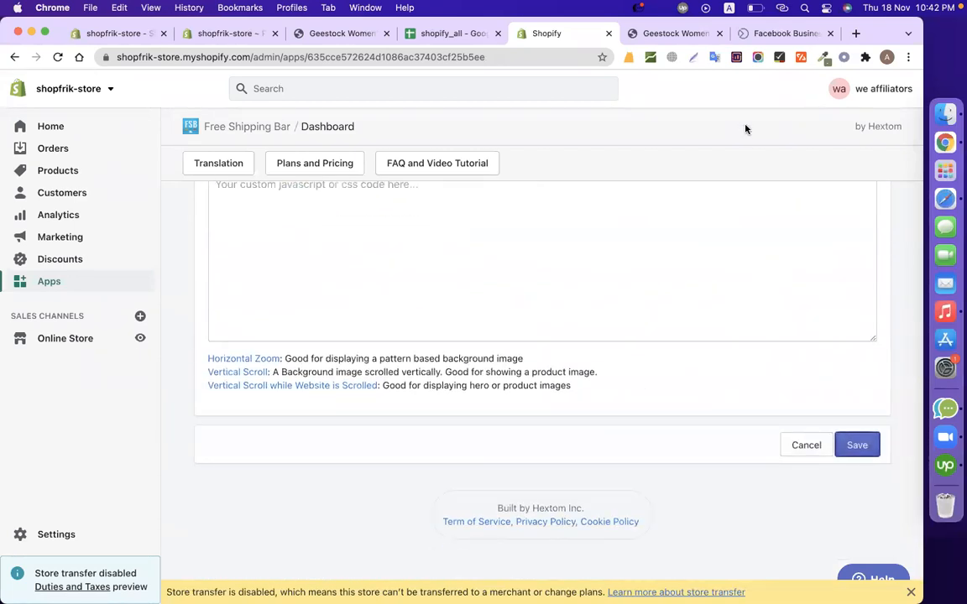
{"action": "left_click", "coordinate": [853, 447]}
Switch to the storefront and remove the Geestock bag from the cart to check the bar's empty-cart message.
{"action": "left_click", "coordinate": [672, 34]}
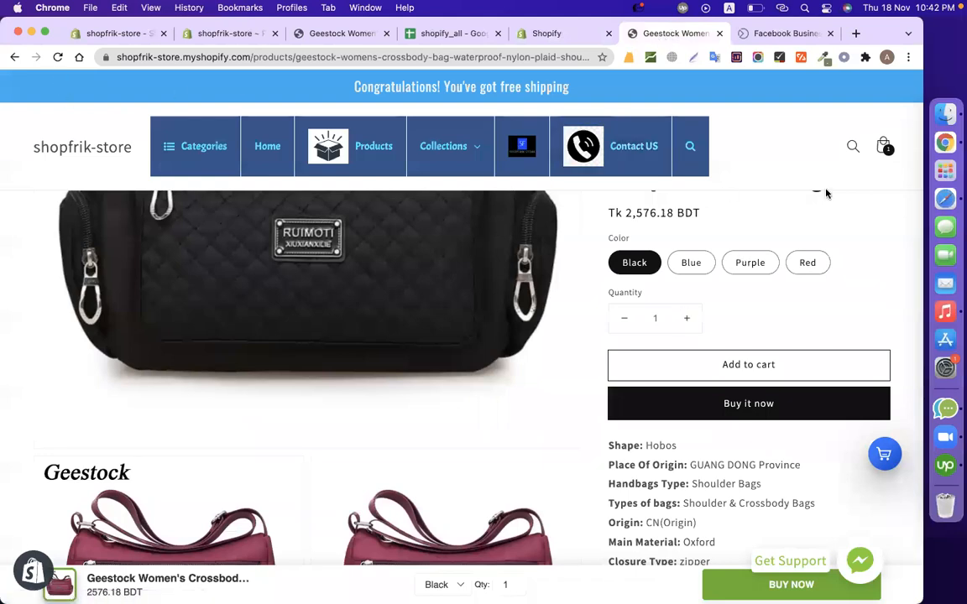
{"action": "left_click", "coordinate": [882, 156]}
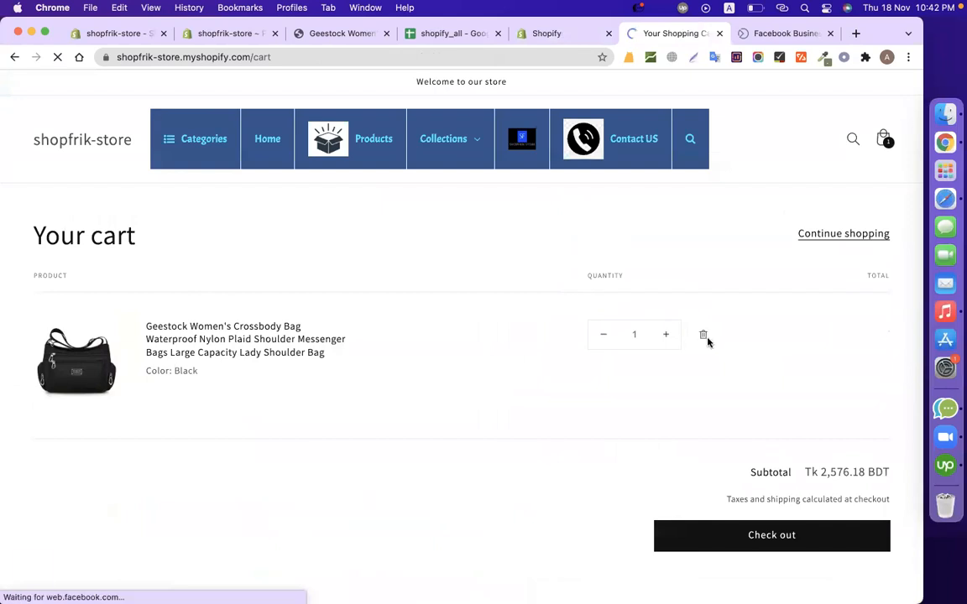
{"action": "left_click", "coordinate": [705, 337]}
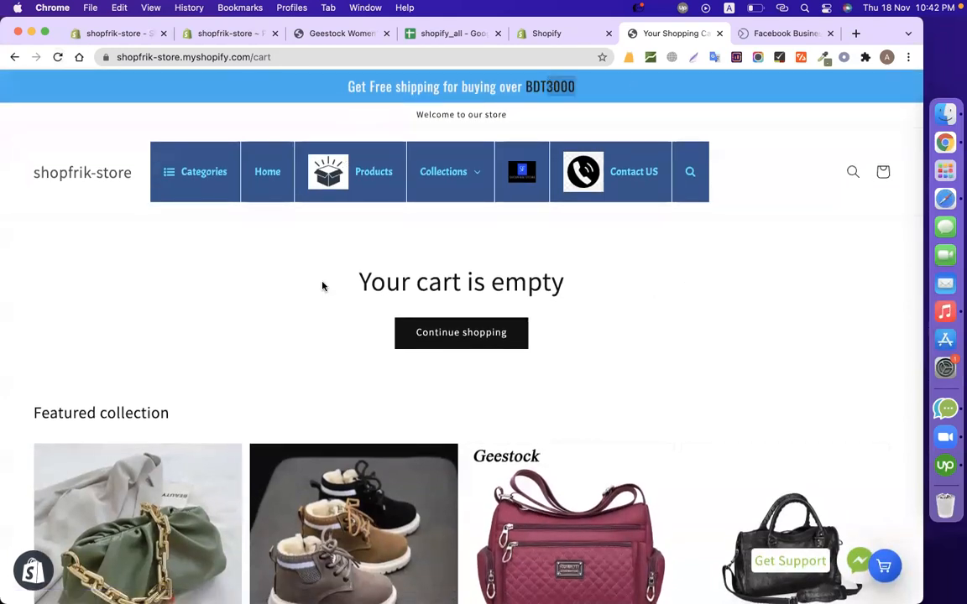
Add one pair of the Children Casual Shoes in Black Fur 2, size 30, to the cart and check the shipping bar's remaining amount.
{"action": "scroll", "coordinate": [322, 287], "scroll_direction": "down", "scroll_amount": 5}
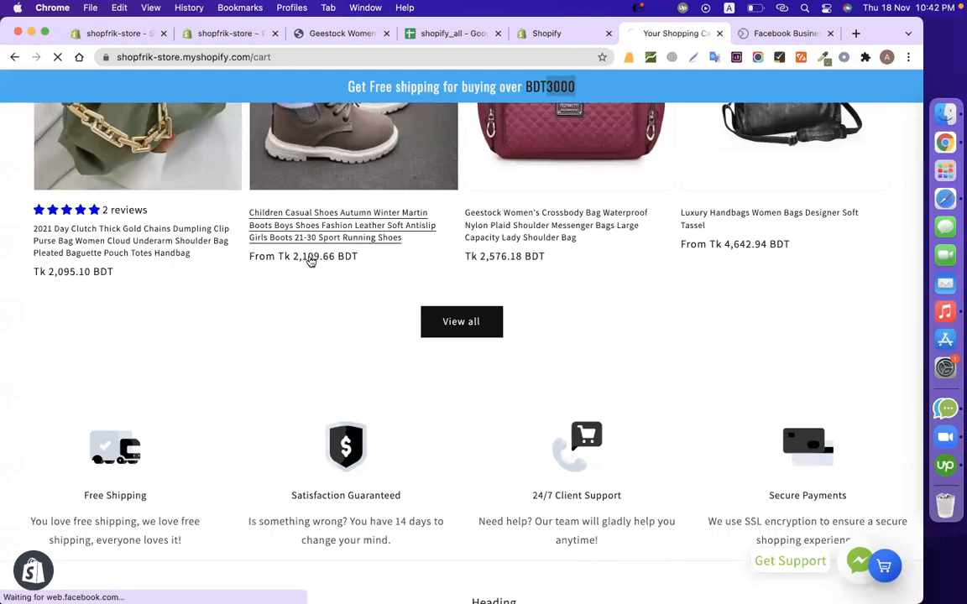
{"action": "left_click", "coordinate": [310, 261]}
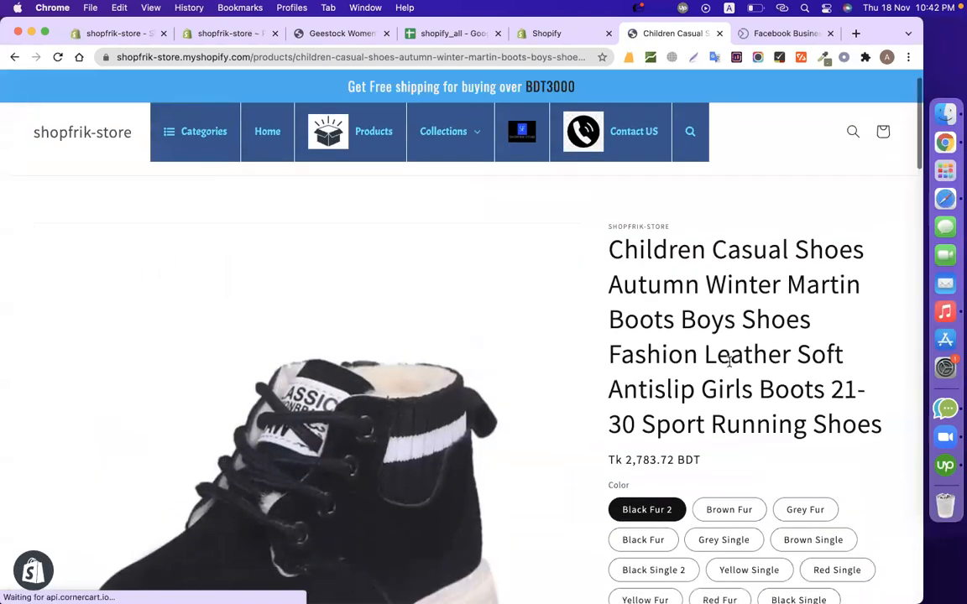
{"action": "scroll", "coordinate": [729, 366], "scroll_direction": "down", "scroll_amount": 3}
{"action": "scroll", "coordinate": [730, 366], "scroll_direction": "down", "scroll_amount": 5}
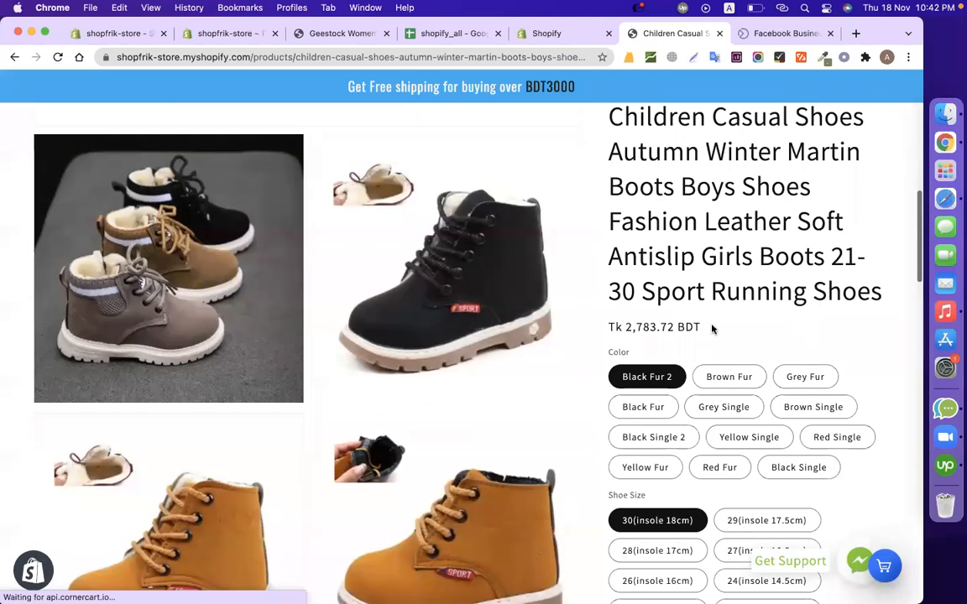
{"action": "scroll", "coordinate": [712, 329], "scroll_direction": "down", "scroll_amount": 10}
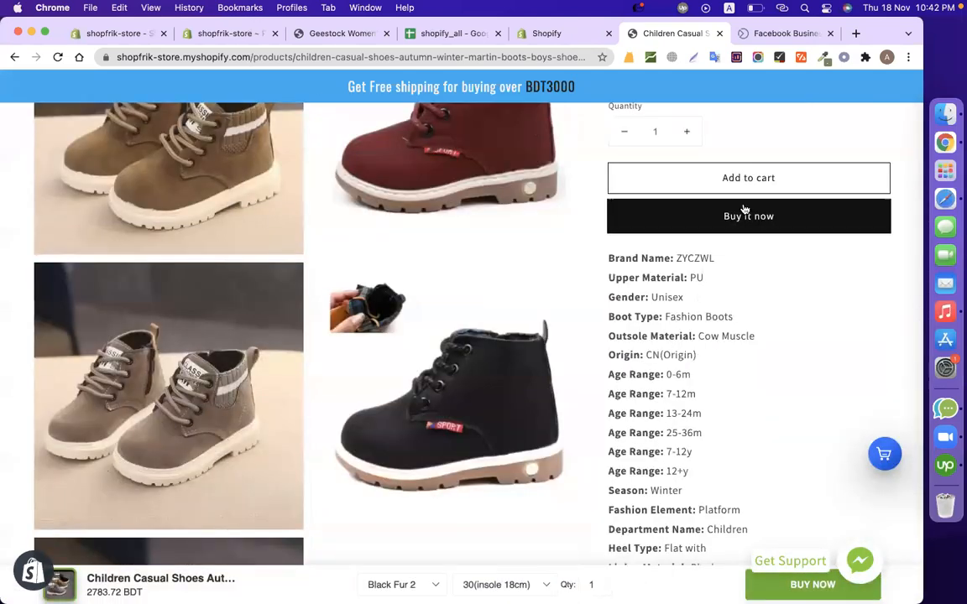
{"action": "left_click", "coordinate": [730, 186]}
{"action": "scroll", "coordinate": [484, 166], "scroll_direction": "up", "scroll_amount": 5}
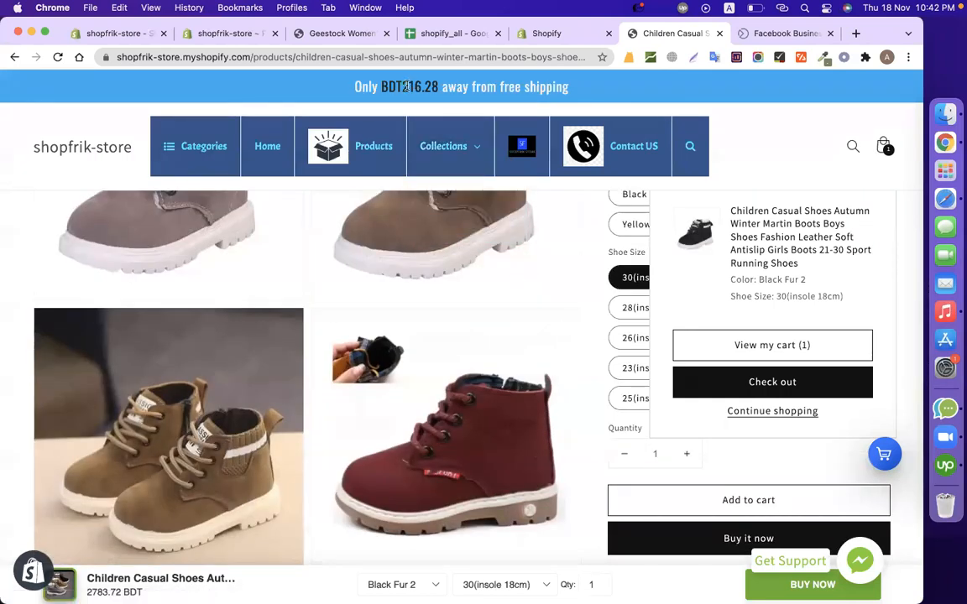
{"action": "left_click_drag", "start_coordinate": [404, 85], "coordinate": [428, 86]}
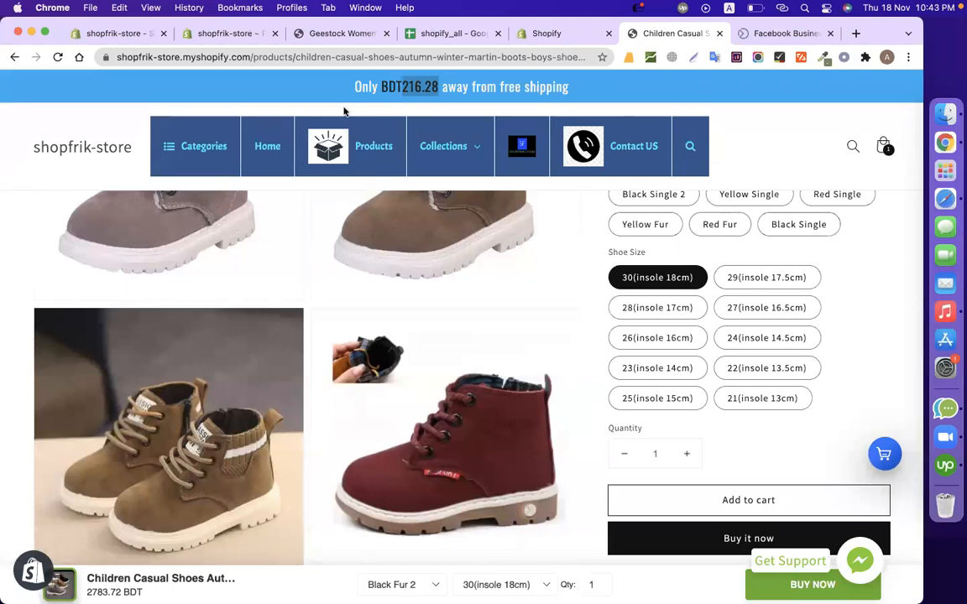
{"action": "double_click", "coordinate": [409, 86]}
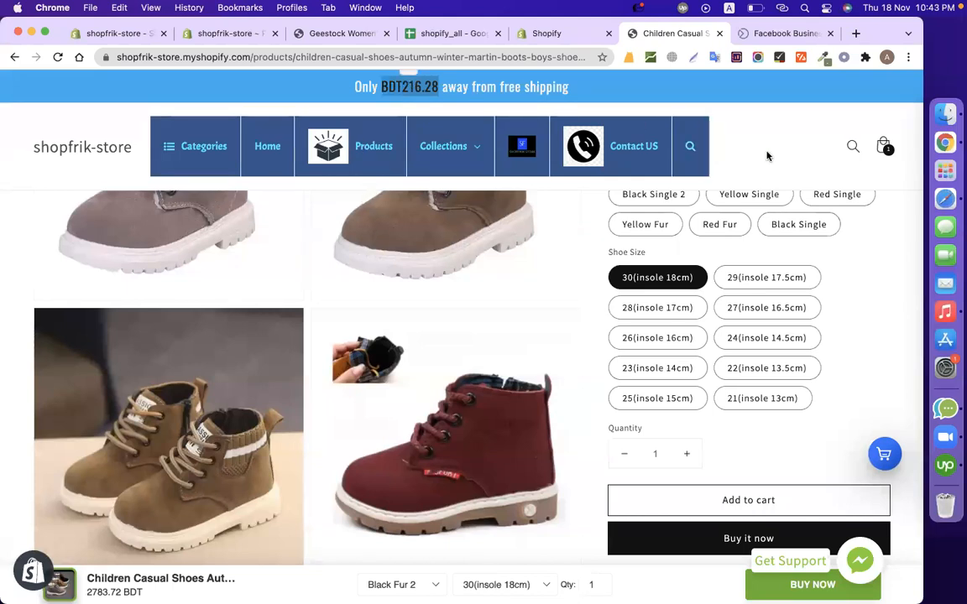
Set the shoes' quantity to 2, add them to the cart and check the free shipping bar's message.
{"action": "scroll", "coordinate": [529, 327], "scroll_direction": "up", "scroll_amount": 5}
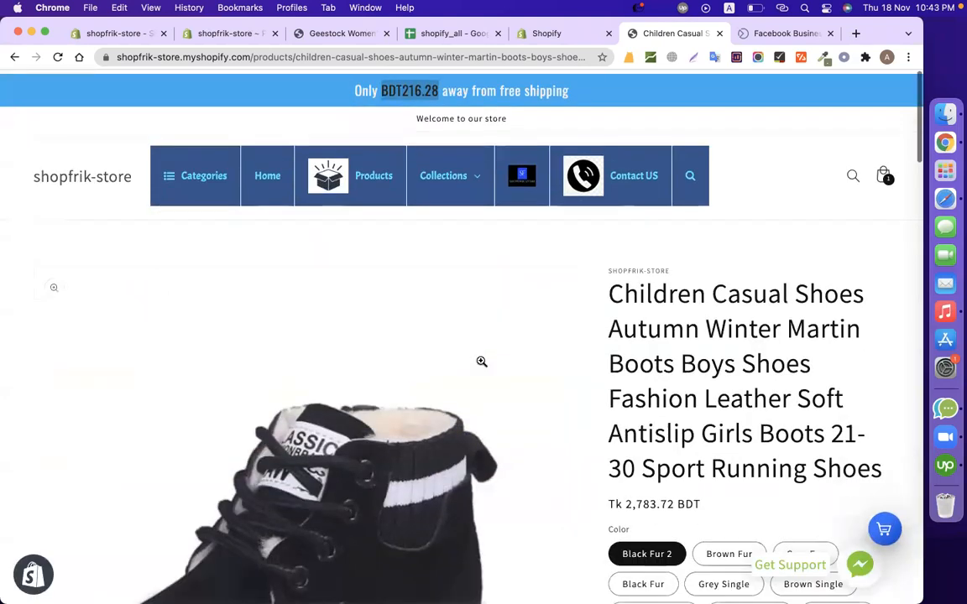
{"action": "scroll", "coordinate": [482, 361], "scroll_direction": "down", "scroll_amount": 2}
{"action": "scroll", "coordinate": [482, 361], "scroll_direction": "down", "scroll_amount": 7}
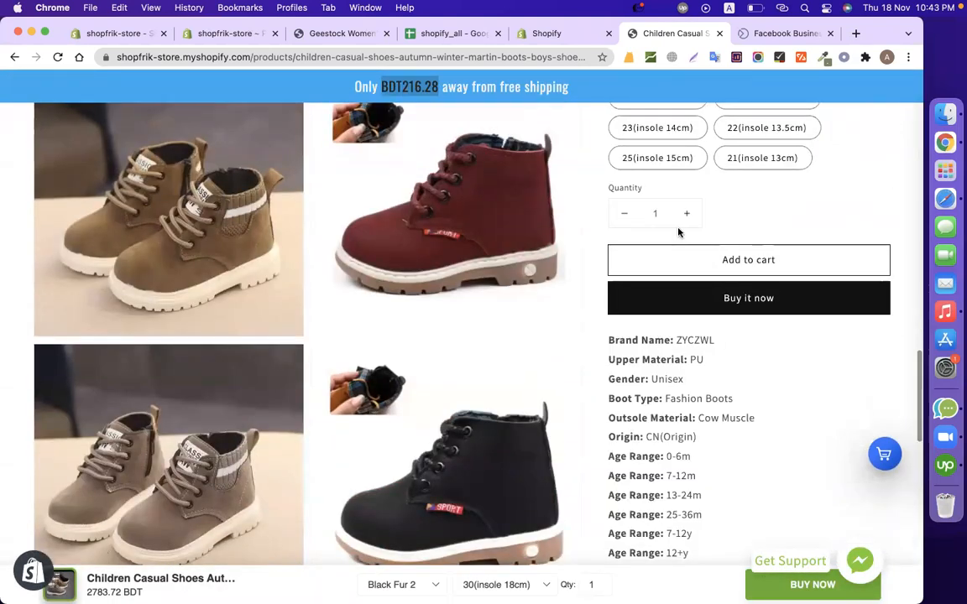
{"action": "left_click", "coordinate": [688, 215]}
{"action": "left_click", "coordinate": [719, 269]}
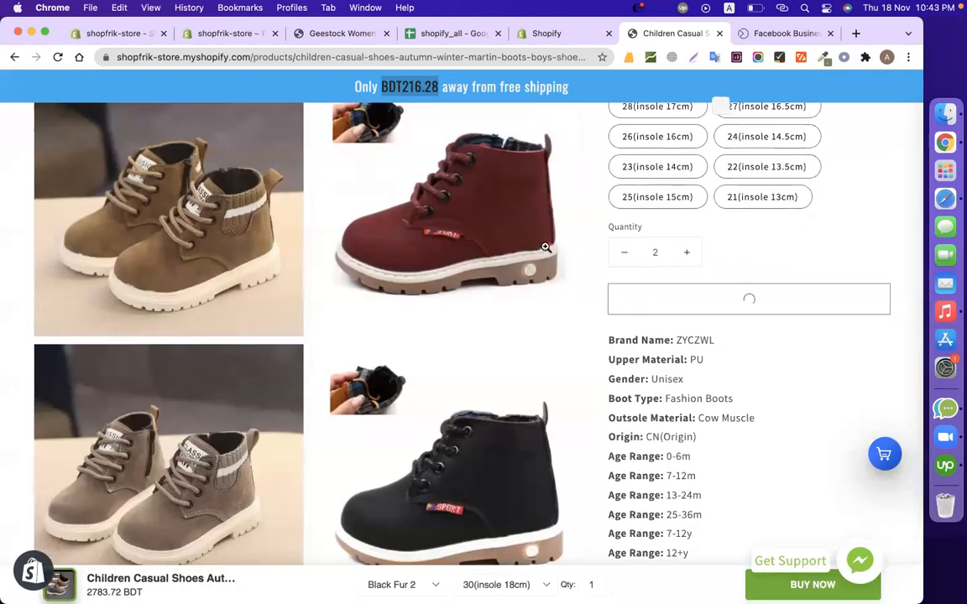
{"action": "scroll", "coordinate": [544, 246], "scroll_direction": "up", "scroll_amount": 1}
{"action": "left_click_drag", "start_coordinate": [350, 86], "coordinate": [691, 93]}
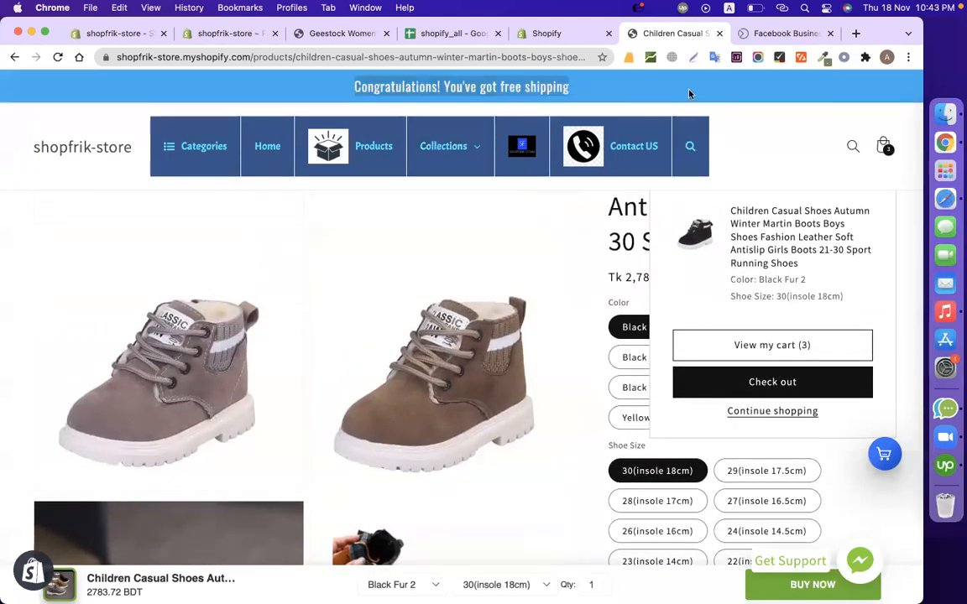